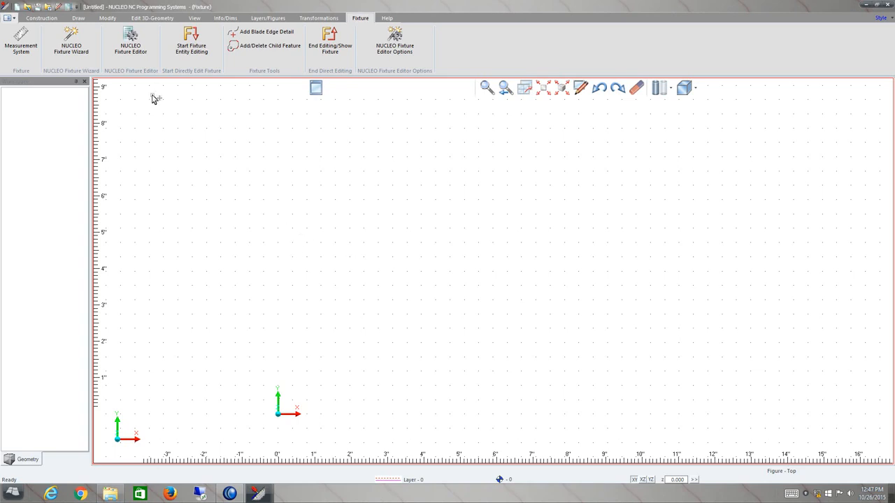
Examine the available construction, drawing, modification, 3D-geometry, view, dimensioning, layer, transformation and fixture tools
left_click(53, 20)
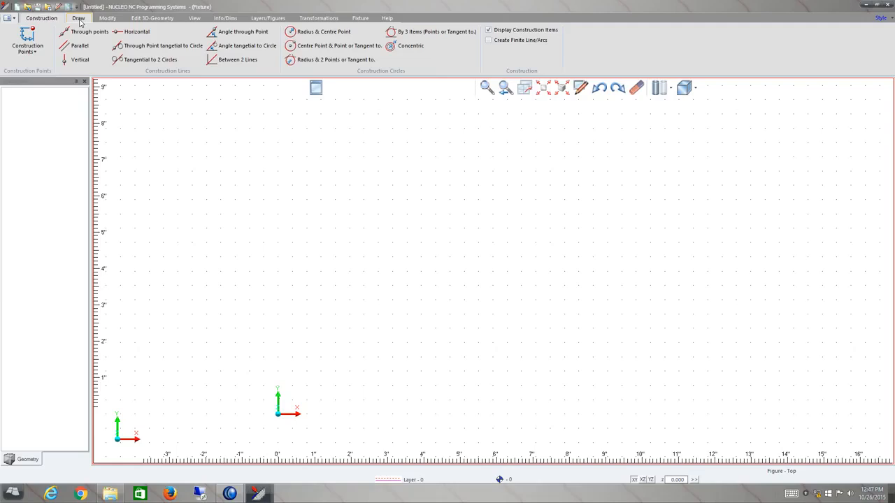
left_click(78, 18)
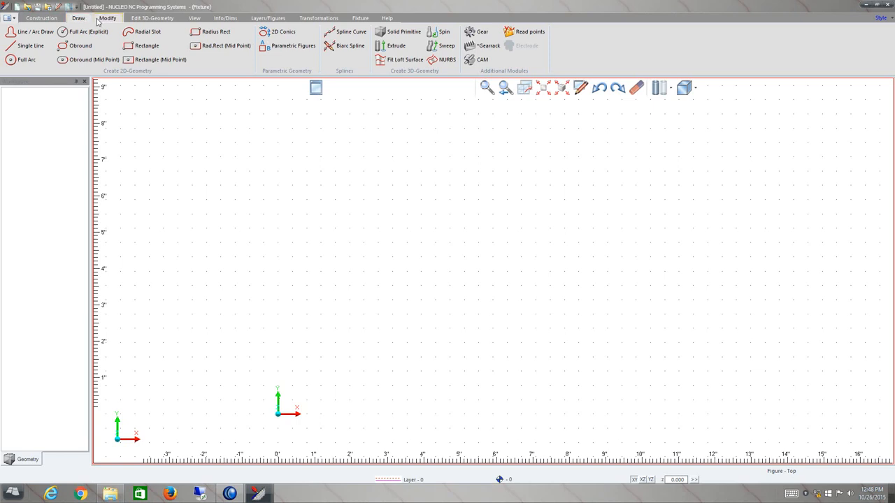
left_click(104, 18)
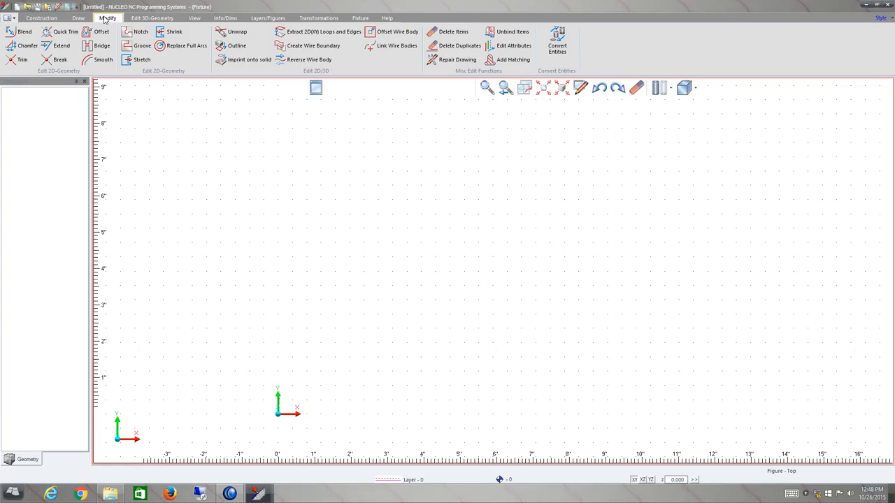
left_click(157, 21)
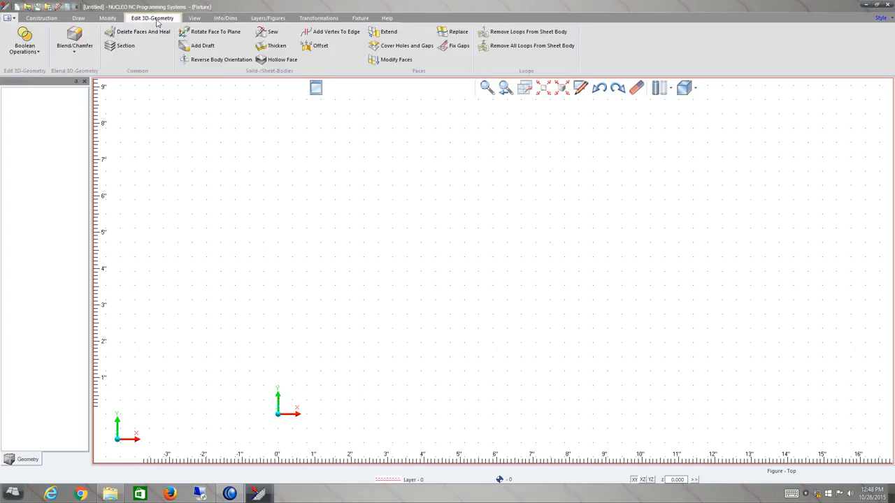
left_click(197, 21)
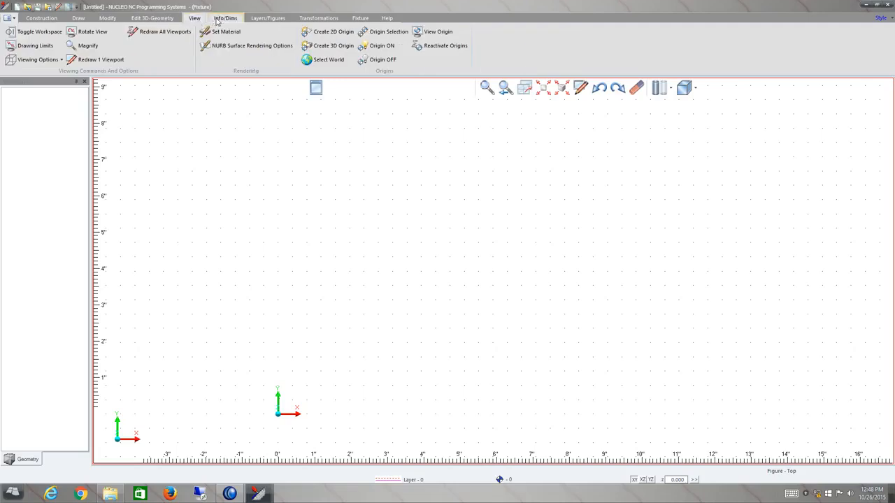
left_click(216, 19)
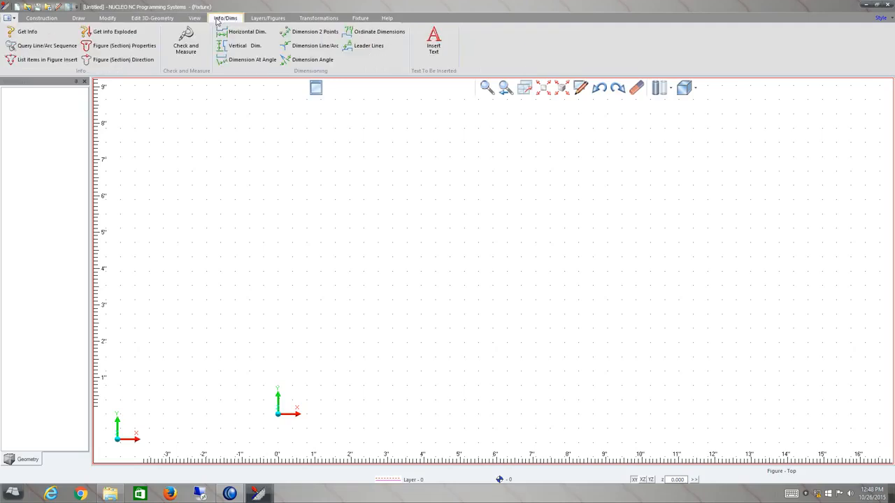
left_click(260, 21)
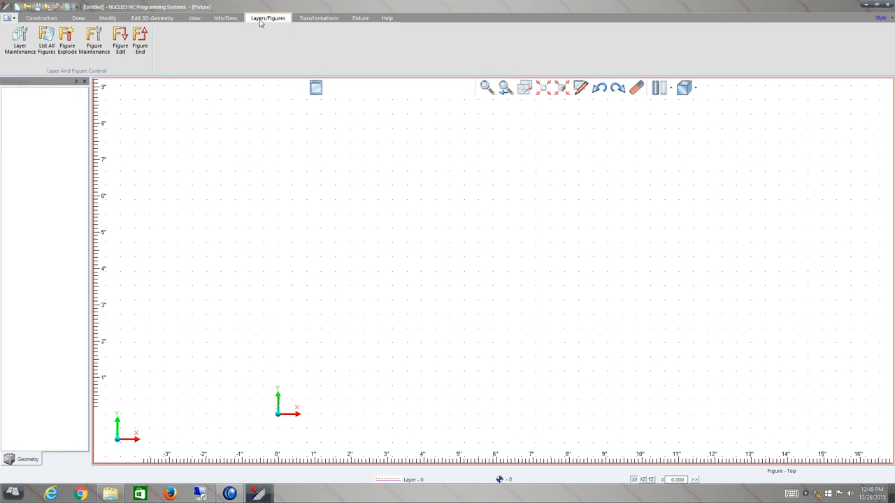
left_click(301, 21)
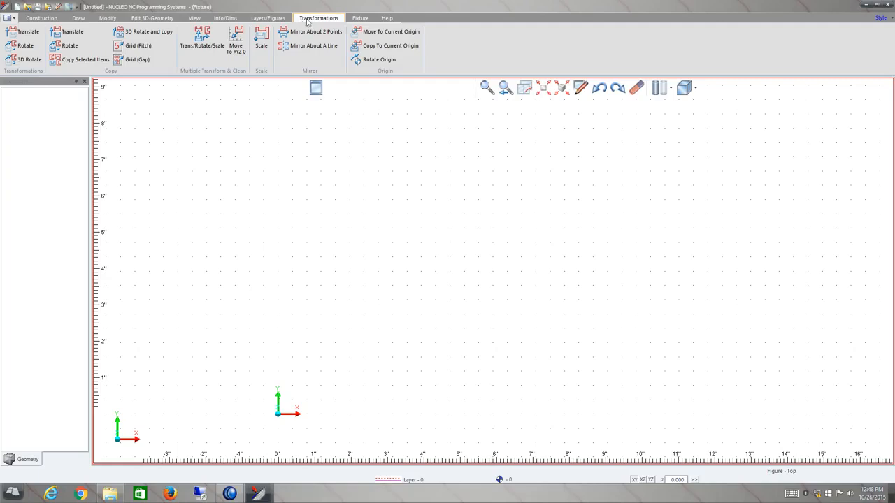
left_click(359, 20)
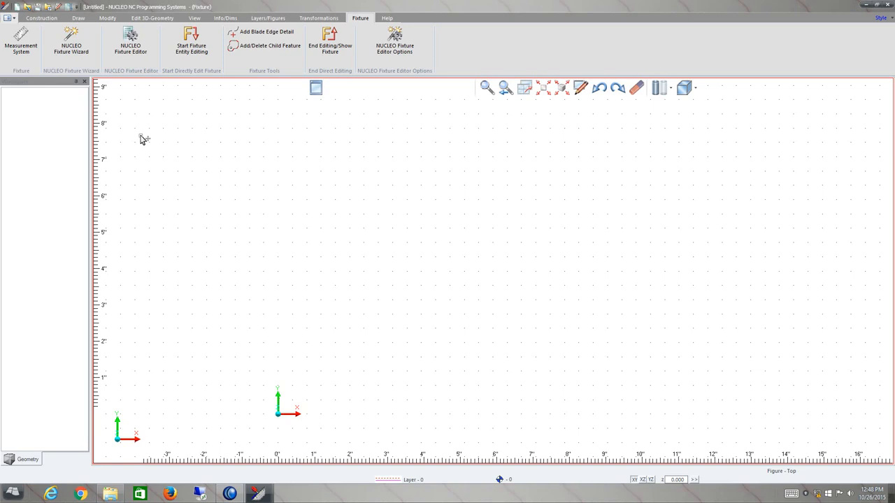
Import the CAD file Box.x_t from the Customer & Demo Parts folder
left_click(12, 19)
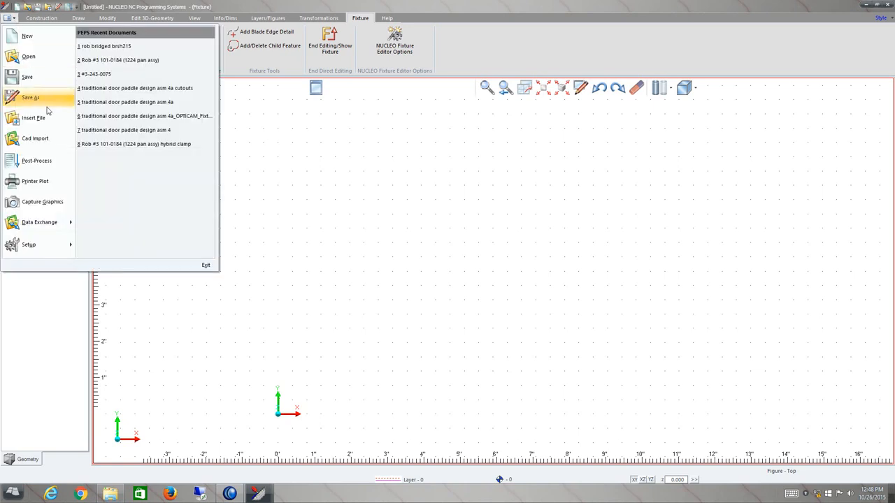
left_click(50, 138)
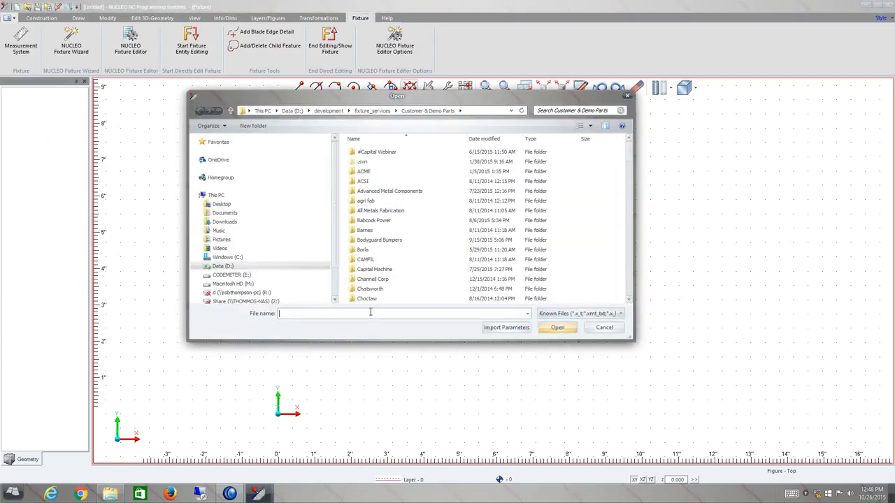
type("box.")
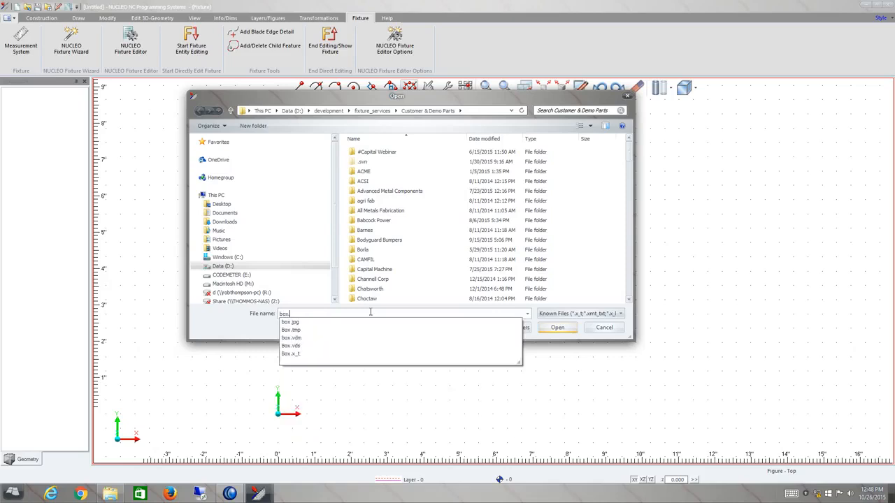
left_click(325, 355)
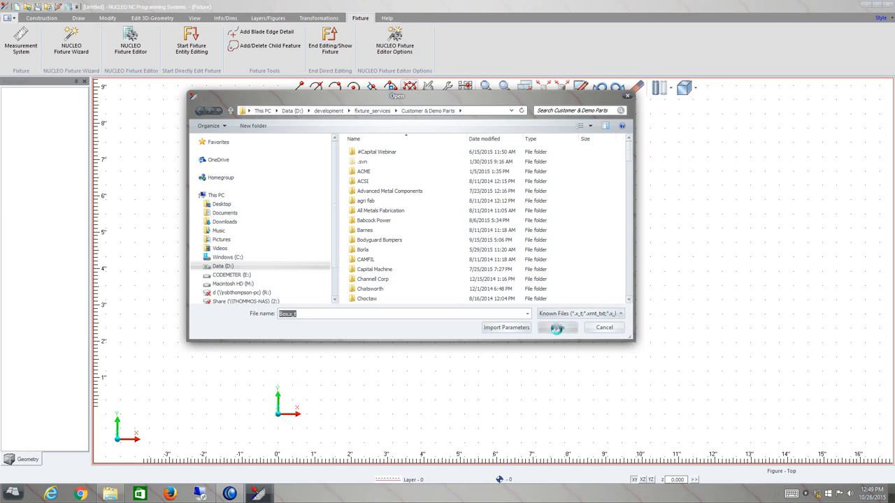
left_click(557, 329)
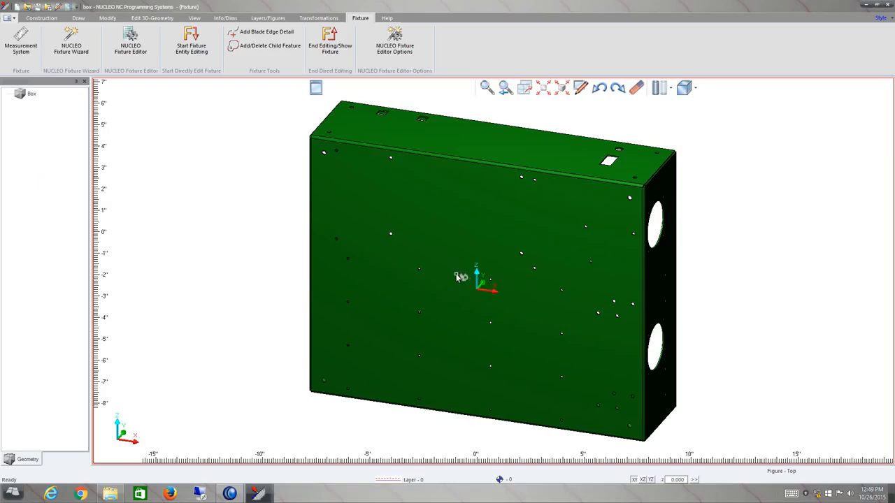
Examine the imported box from several angles and in a resized four-viewport layout, ending in the single 3D viewport
mouse_move(455, 271)
middle_mouse_down()
mouse_move(435, 300)
mouse_move(450, 279)
middle_mouse_up()
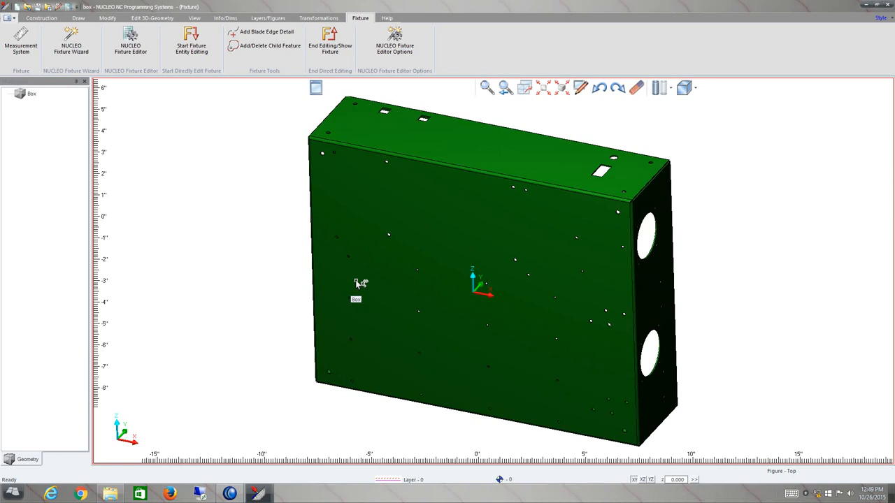
middle_click_drag(356, 280, 370, 297)
middle_click_drag(221, 286, 226, 295)
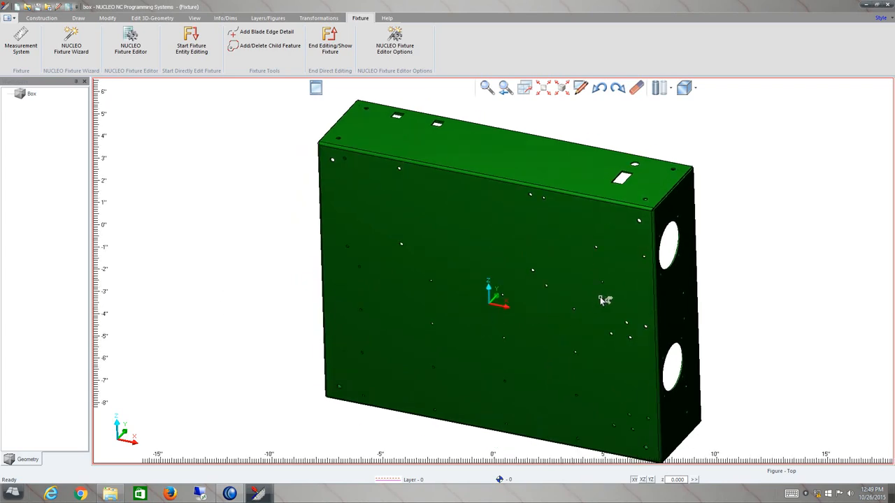
mouse_move(606, 294)
middle_mouse_down()
mouse_move(611, 319)
mouse_move(615, 296)
middle_mouse_up()
mouse_move(774, 287)
middle_mouse_down()
mouse_move(775, 301)
mouse_move(778, 287)
middle_mouse_up()
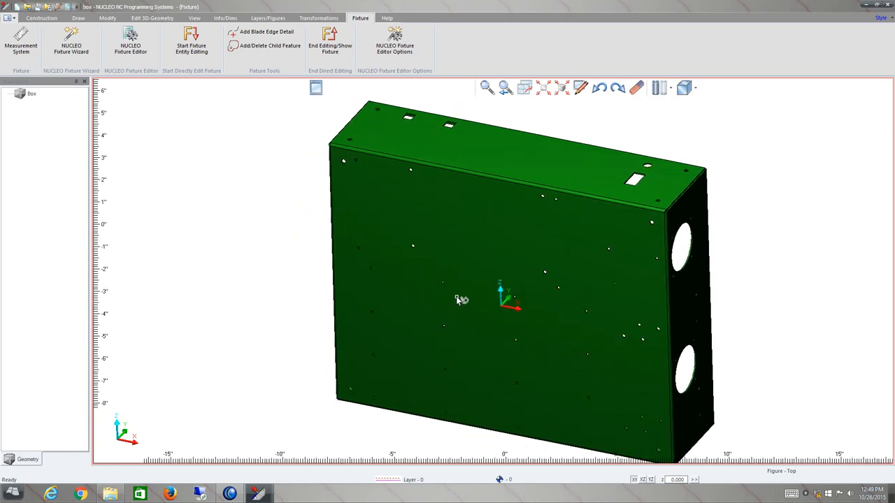
left_click(525, 90)
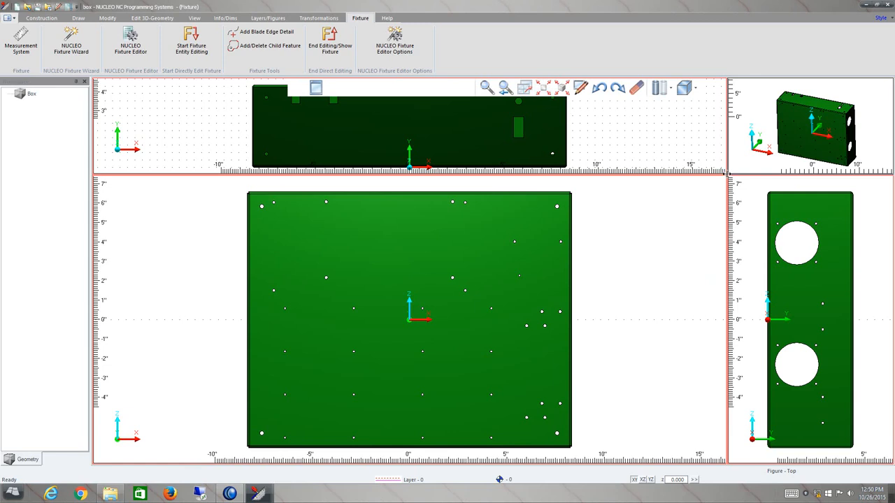
left_click_drag(727, 175, 633, 256)
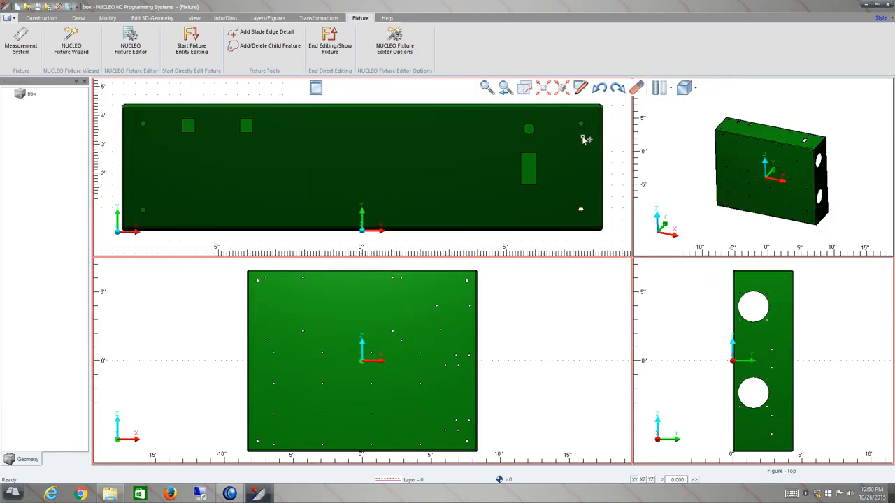
left_click(529, 93)
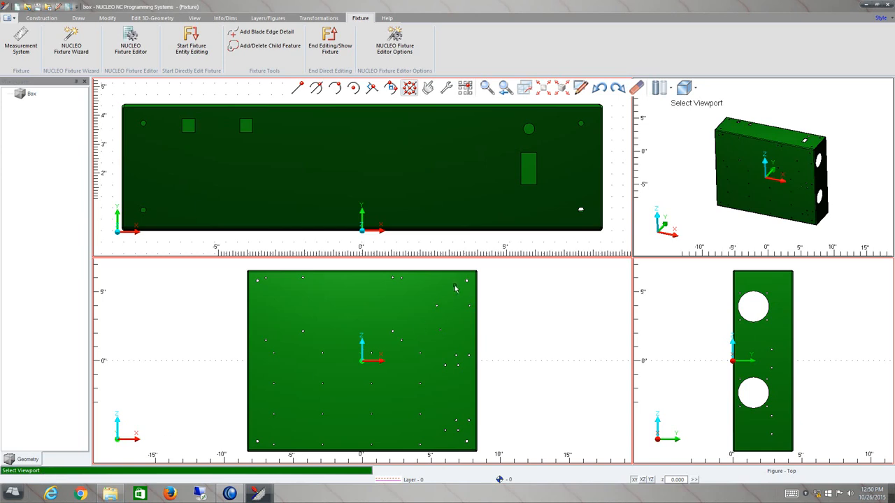
left_click(700, 202)
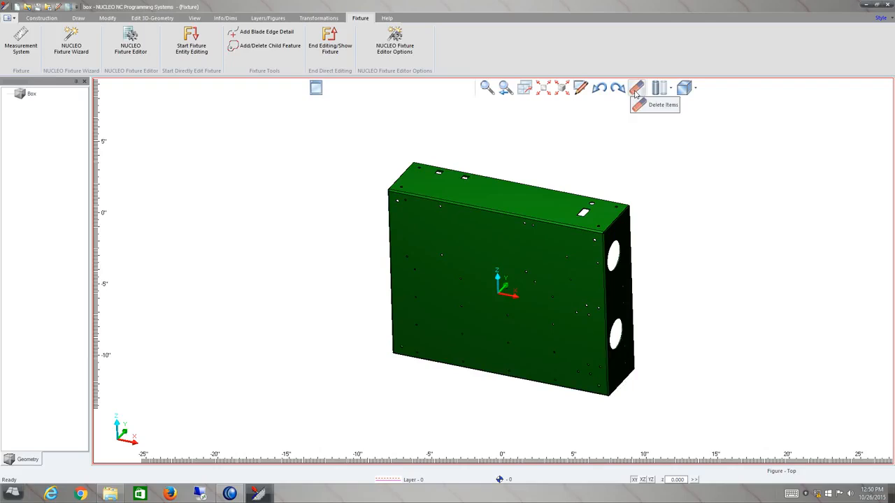
left_click(695, 88)
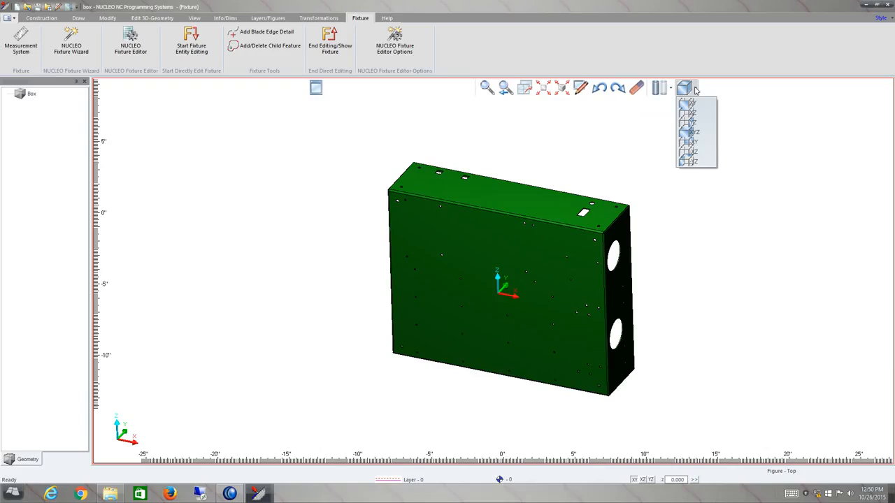
left_click(746, 112)
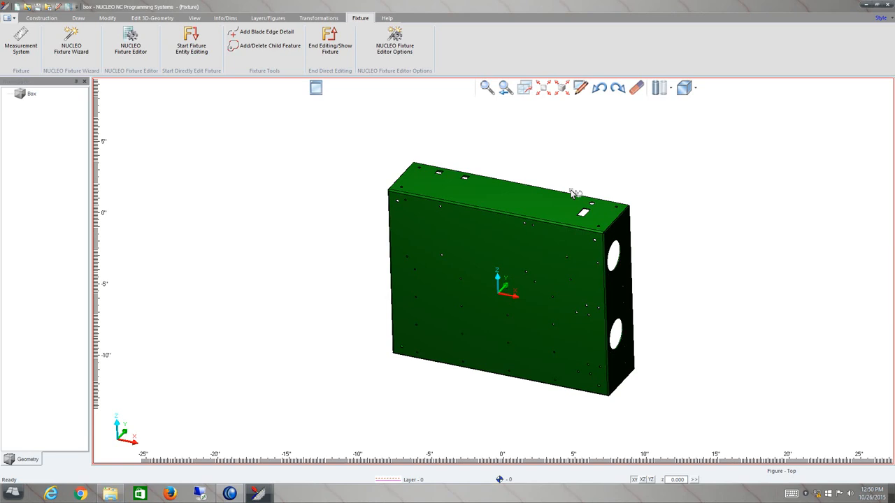
left_click(637, 88)
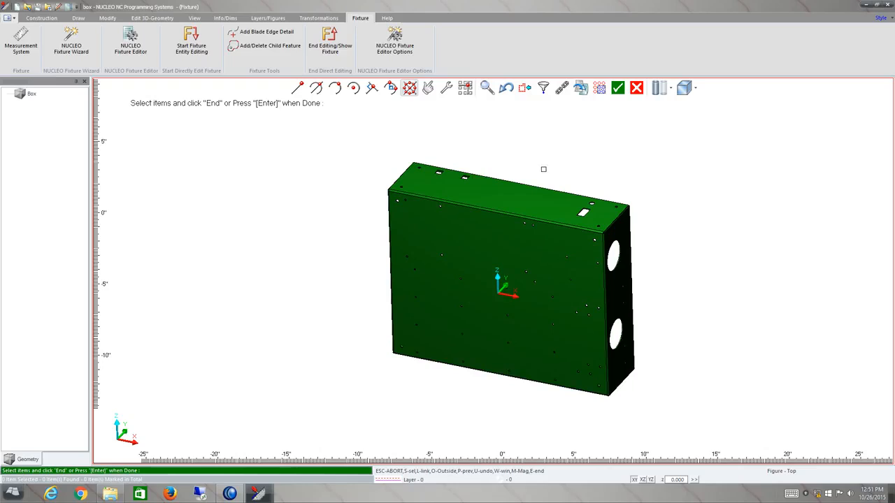
key("Escape")
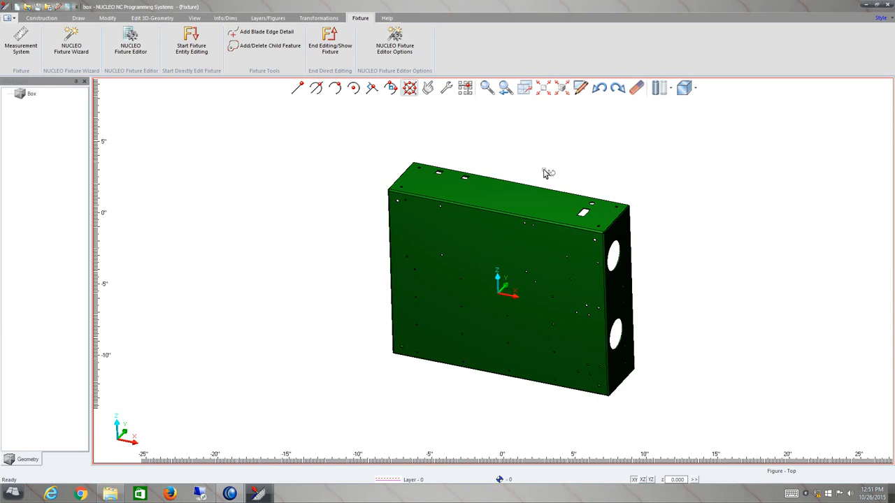
middle_click_drag(546, 164, 396, 210)
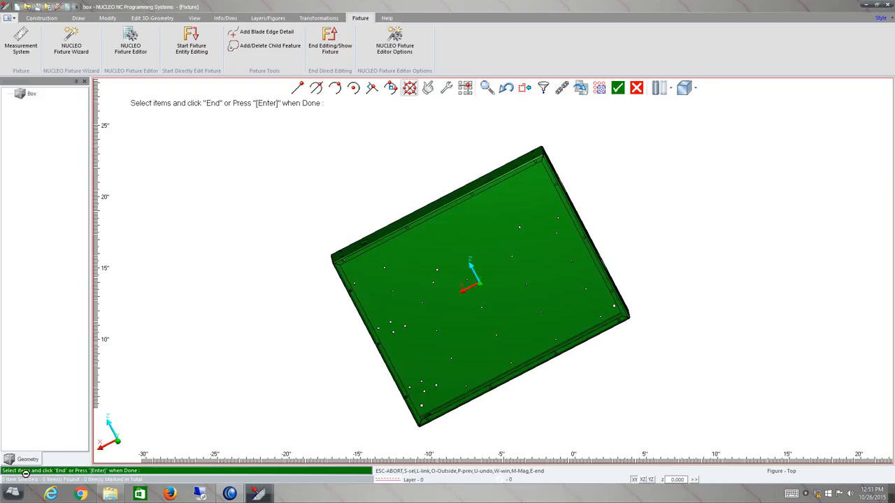
left_click(488, 294)
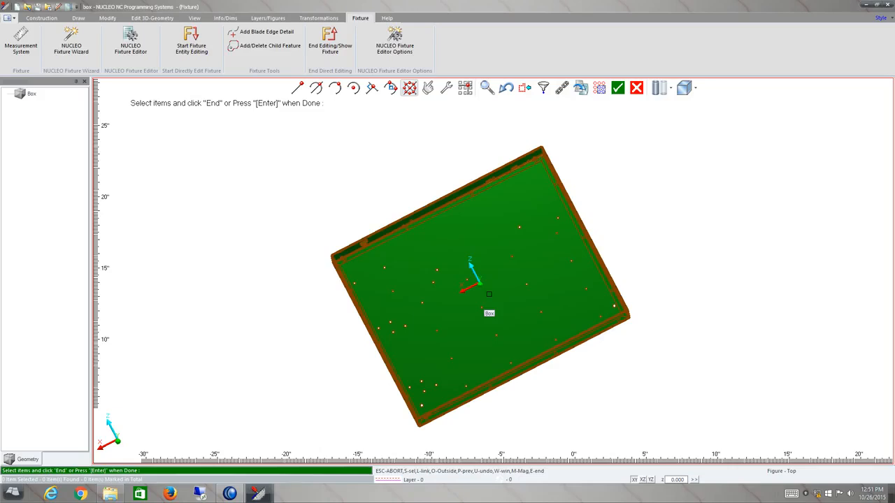
key("Return")
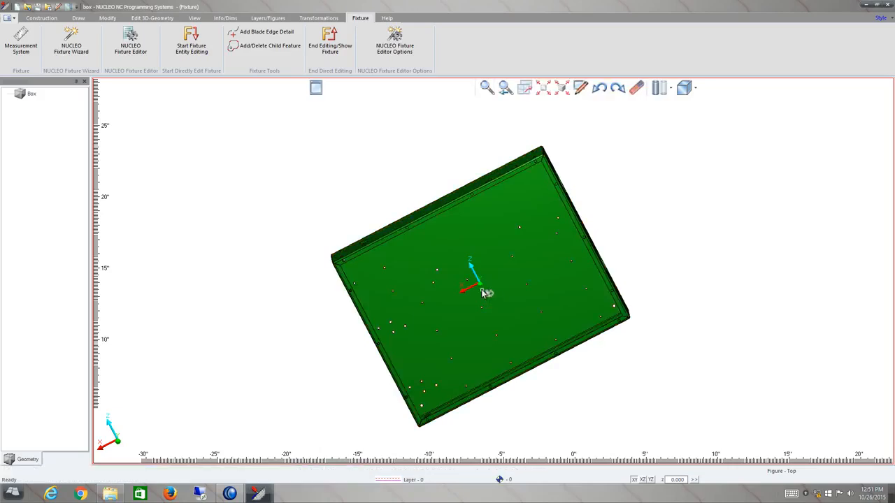
Make one translated copy of the box from the origin to X 30, and fit both boxes in the view
scroll(606, 220, "down", 1)
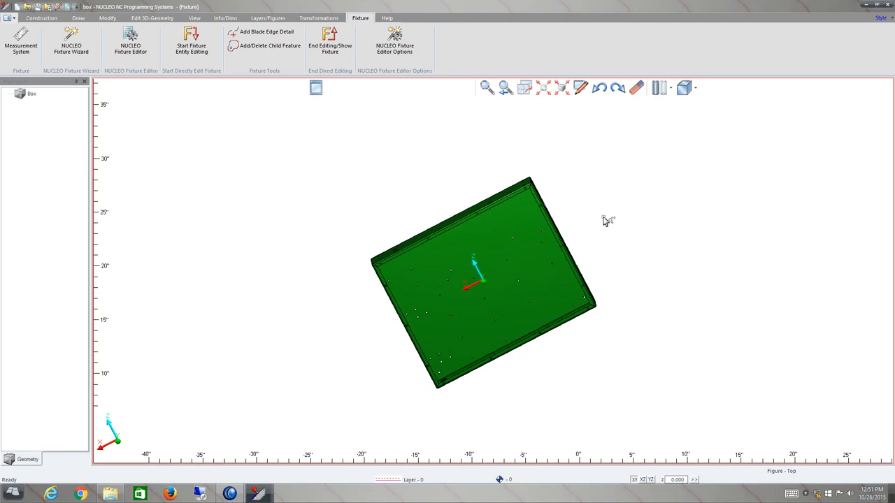
scroll(578, 235, "down", 1)
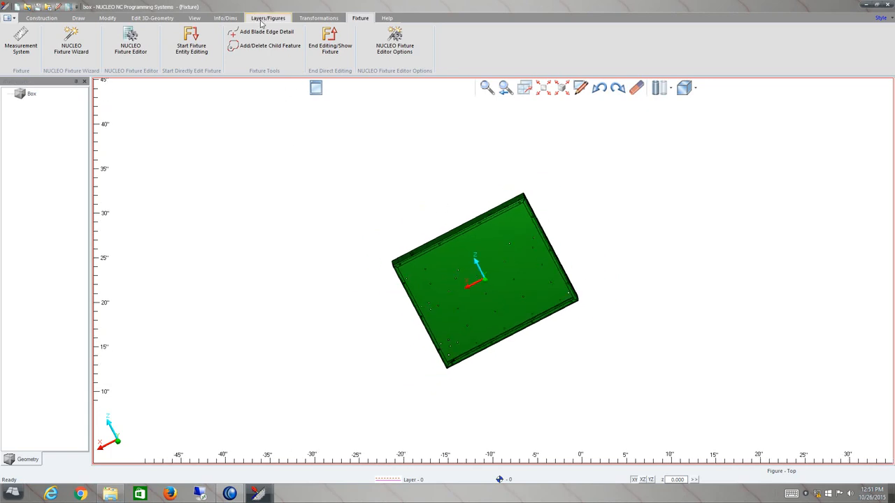
left_click(316, 18)
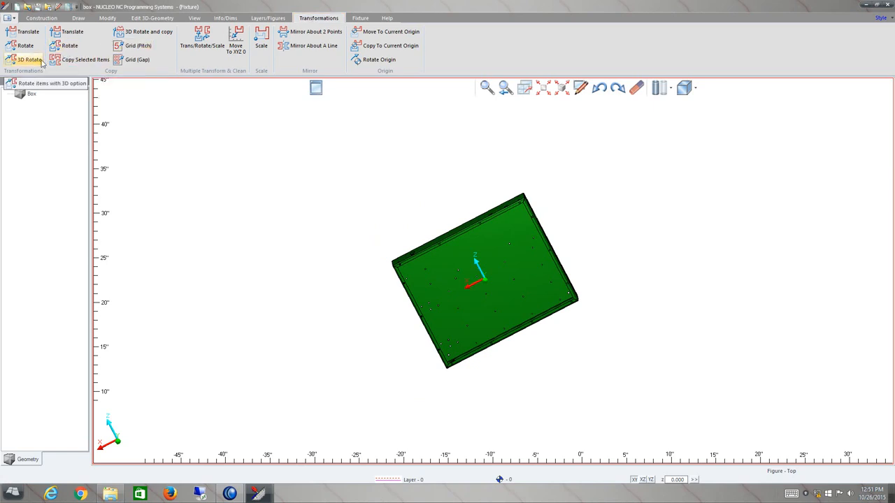
left_click(69, 34)
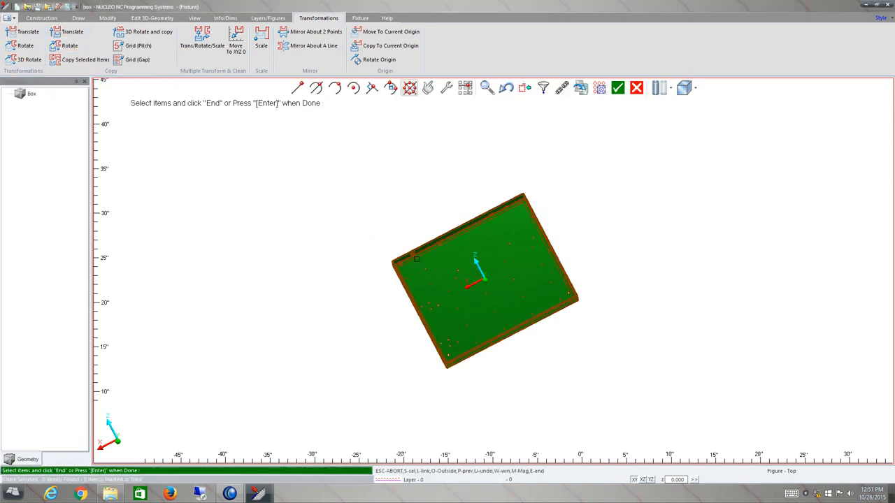
left_click(422, 254)
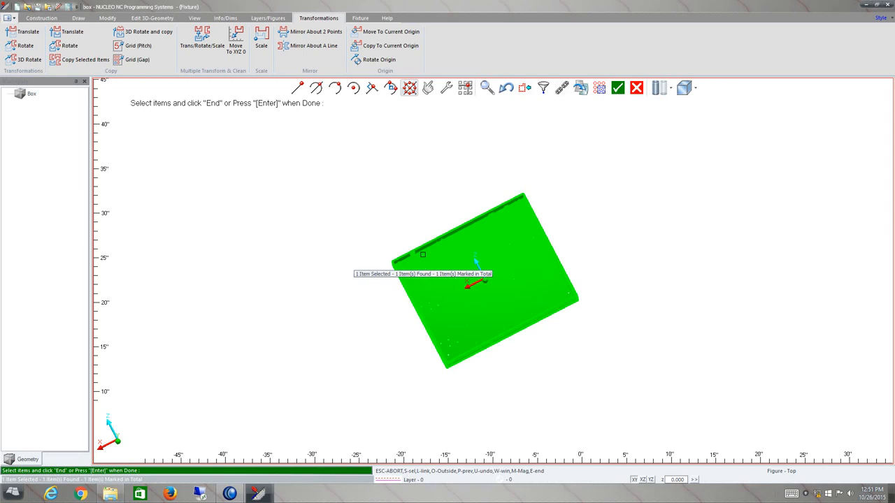
key("Return")
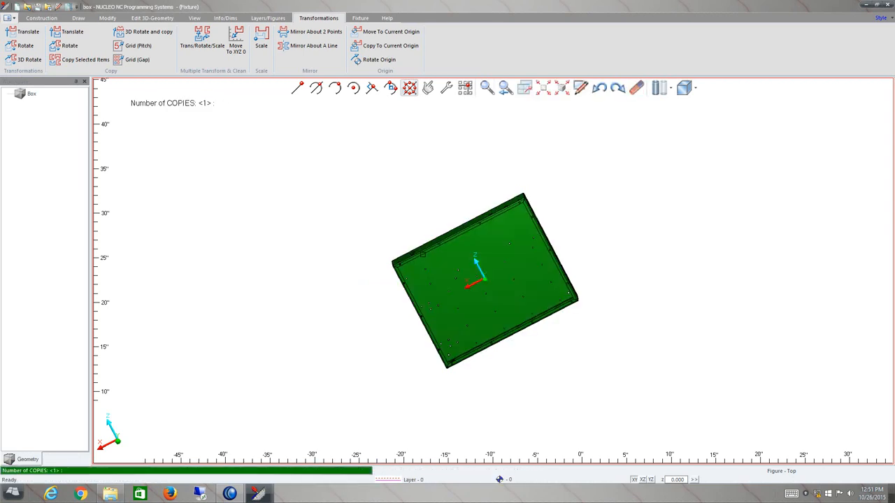
key("Return")
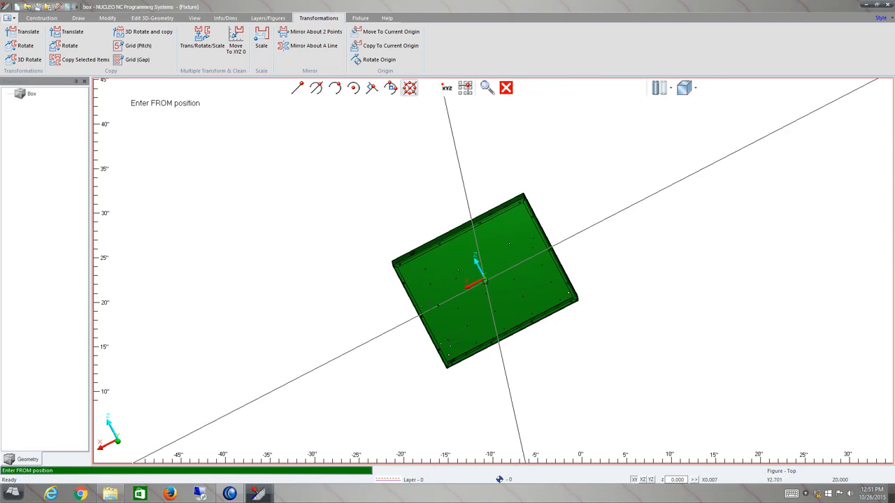
left_click(486, 281)
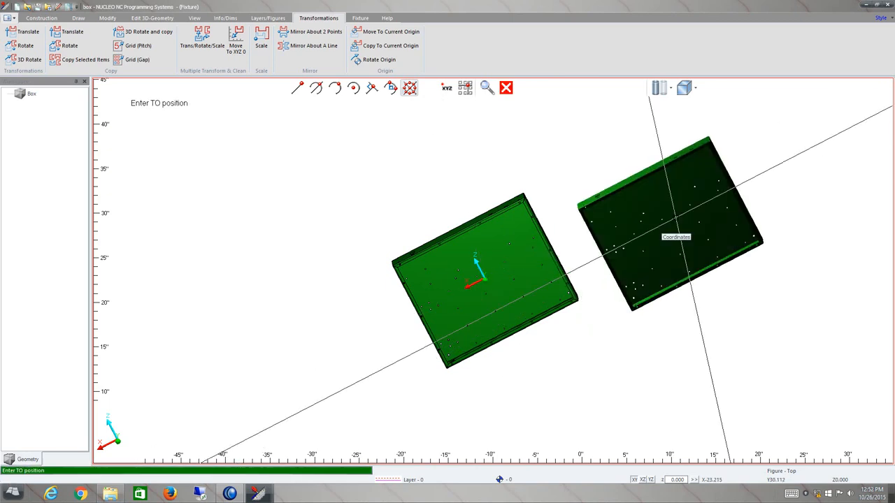
type("x")
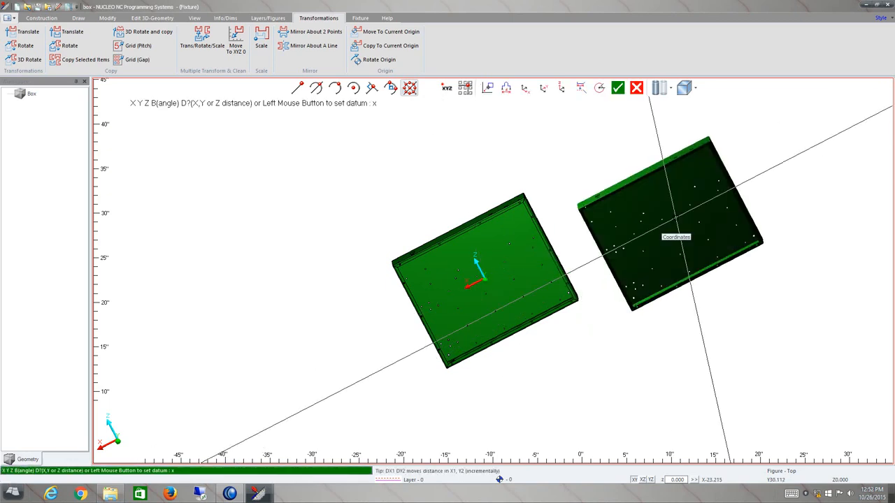
type("30")
key("Return")
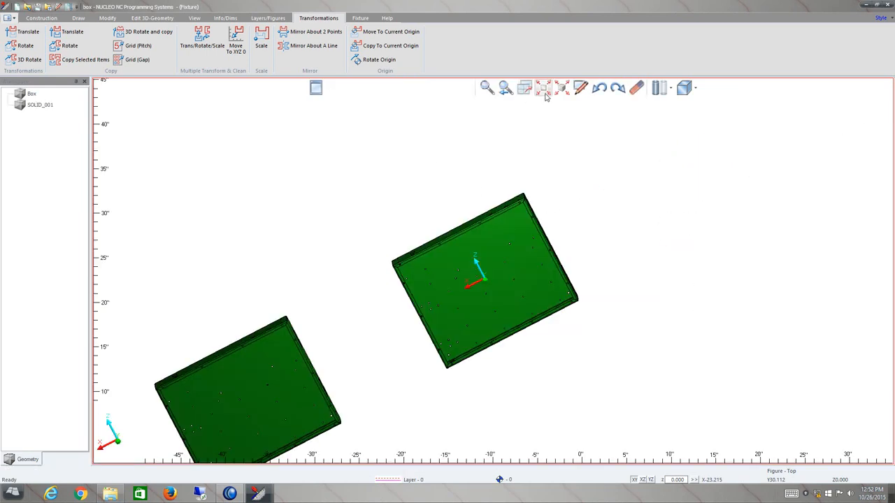
left_click(546, 94)
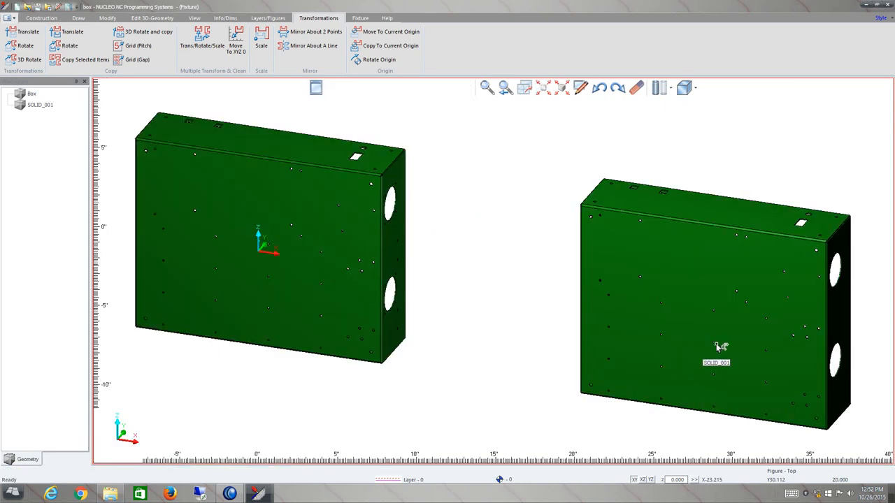
Start deleting, select both boxes individually, and deselect each of them
left_click(637, 90)
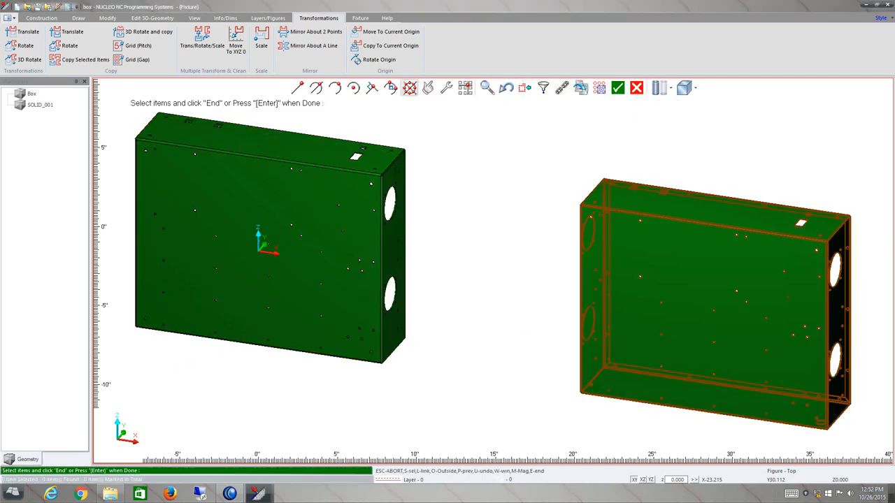
left_click(367, 172)
left_click(610, 218)
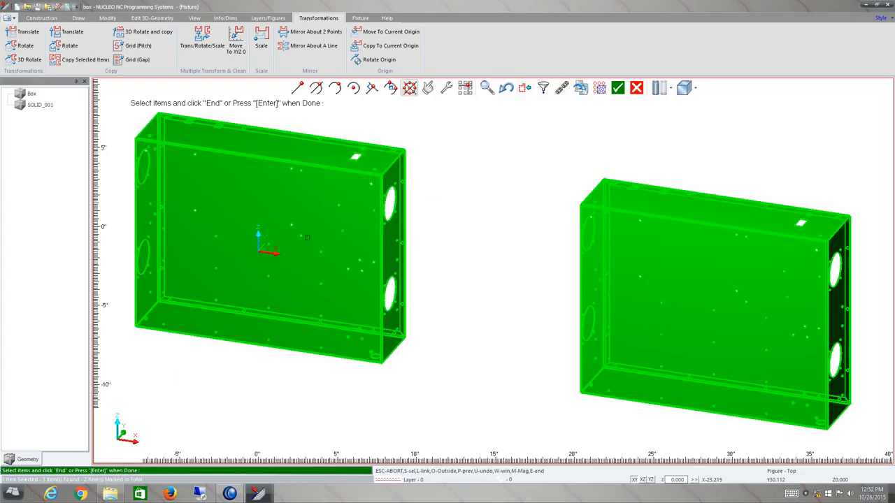
right_click(662, 271)
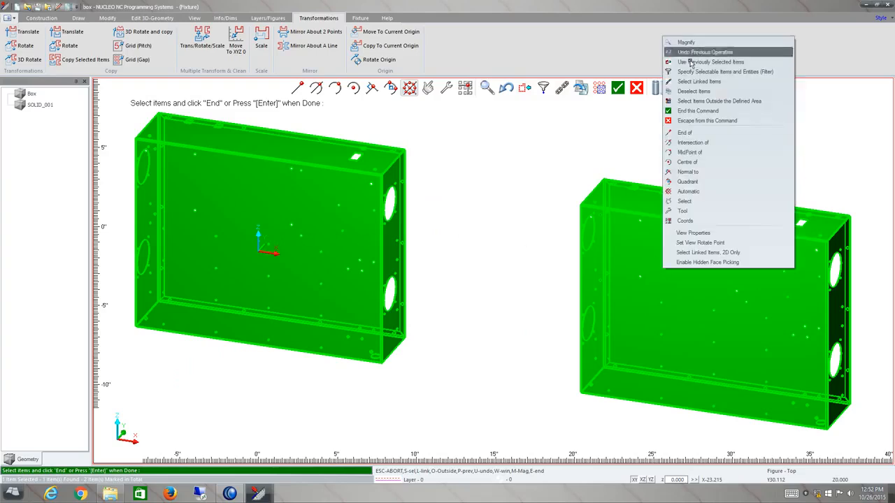
left_click(692, 90)
left_click(659, 240)
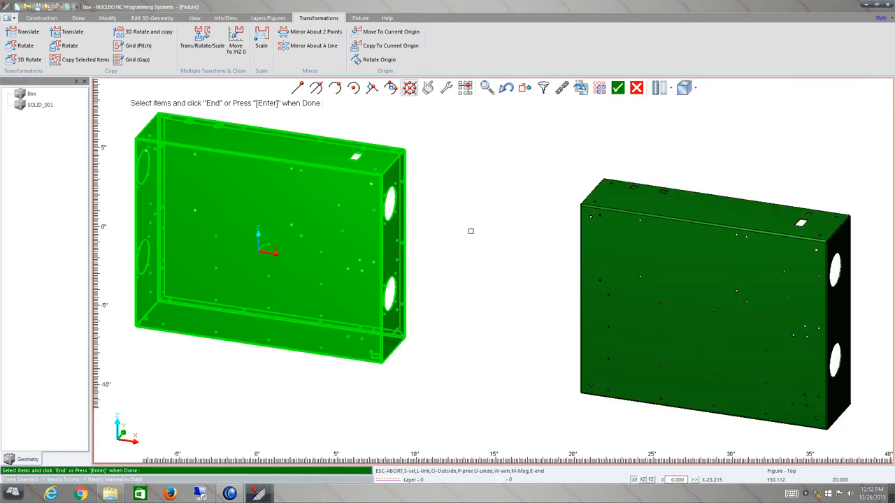
left_click(333, 196)
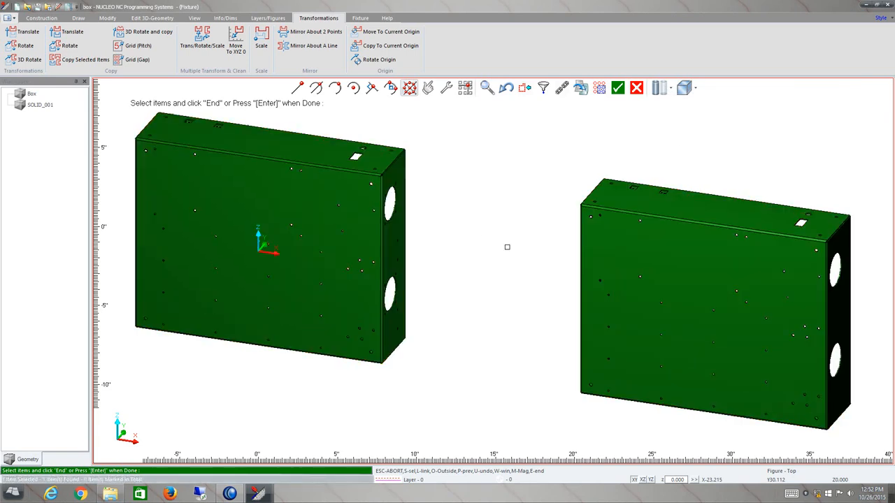
Try to select the boxes for deletion using left-to-right windows that do not fully enclose them
scroll(506, 246, "down", 2)
scroll(506, 246, "down", 1)
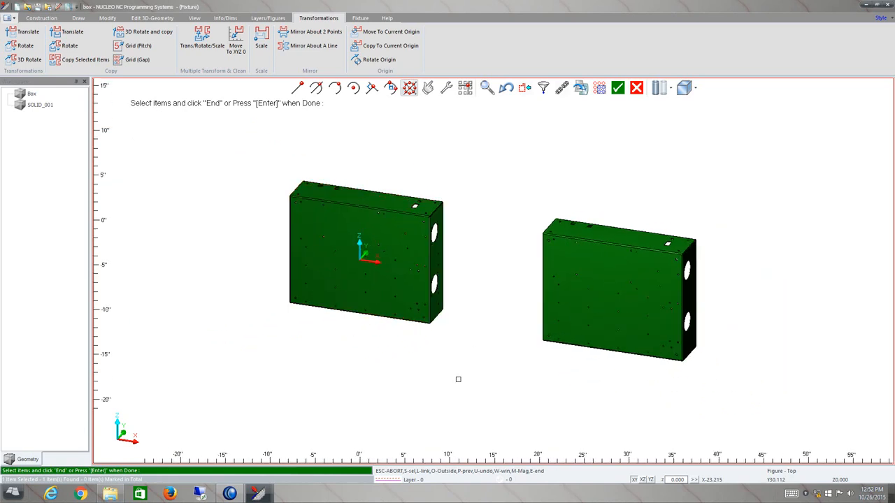
mouse_move(252, 385)
left_mouse_down()
mouse_move(356, 308)
mouse_move(452, 205)
mouse_move(453, 214)
mouse_move(571, 253)
left_mouse_up()
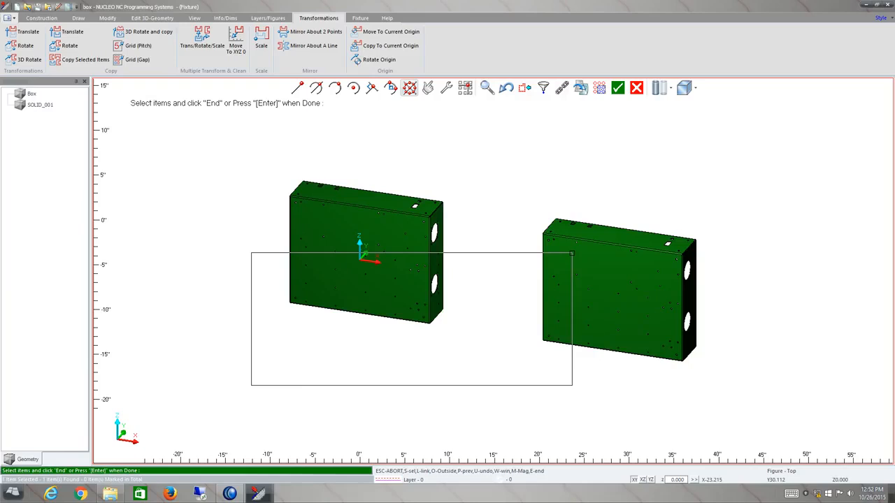
left_click_drag(572, 253, 571, 253)
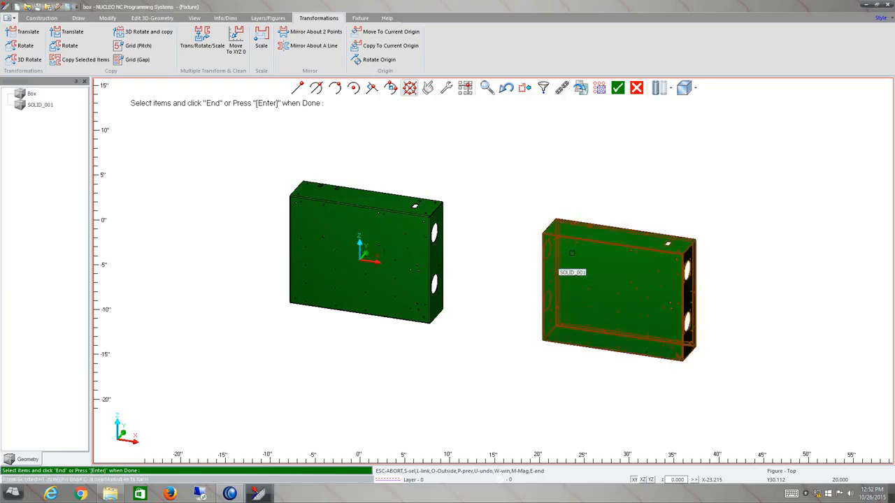
left_click_drag(260, 364, 340, 332)
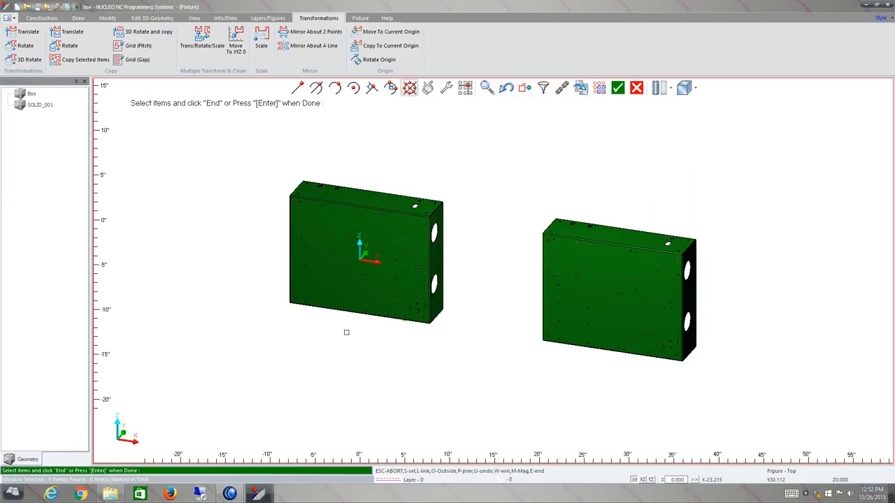
Delete both boxes using a right-to-left crossing window that touches them, and undo the deletion
left_click_drag(751, 131, 419, 234)
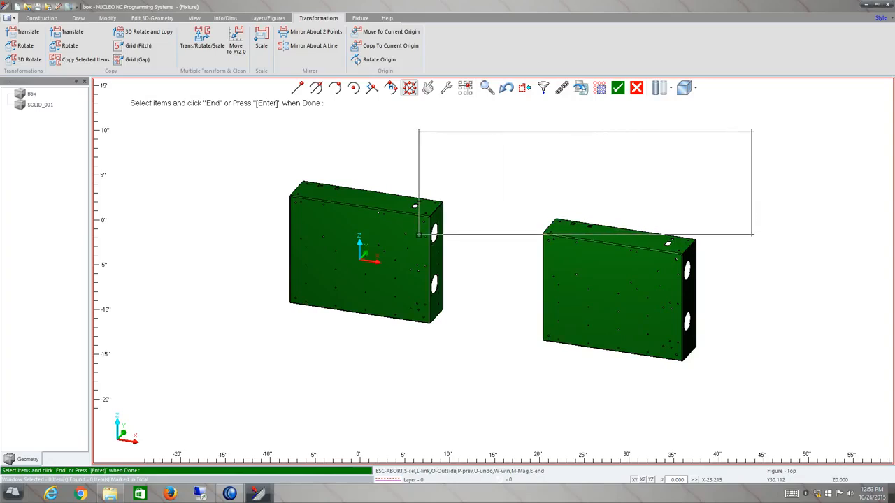
left_click_drag(418, 234, 418, 234)
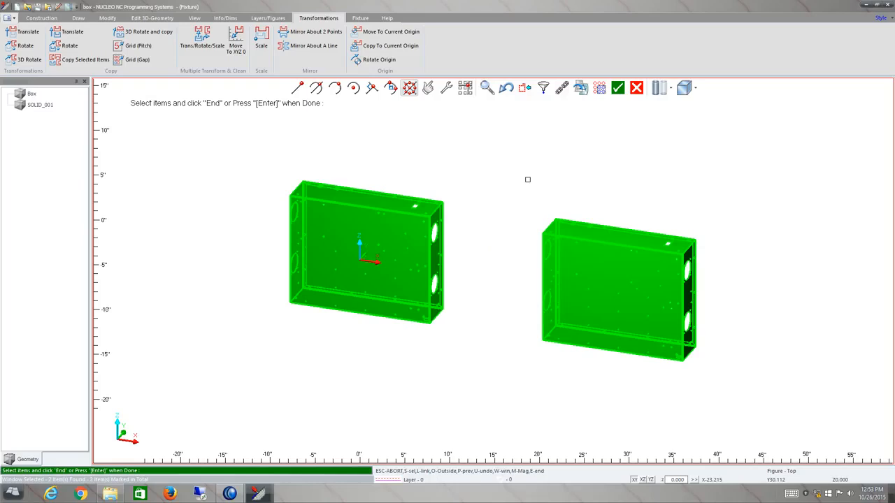
left_click(618, 91)
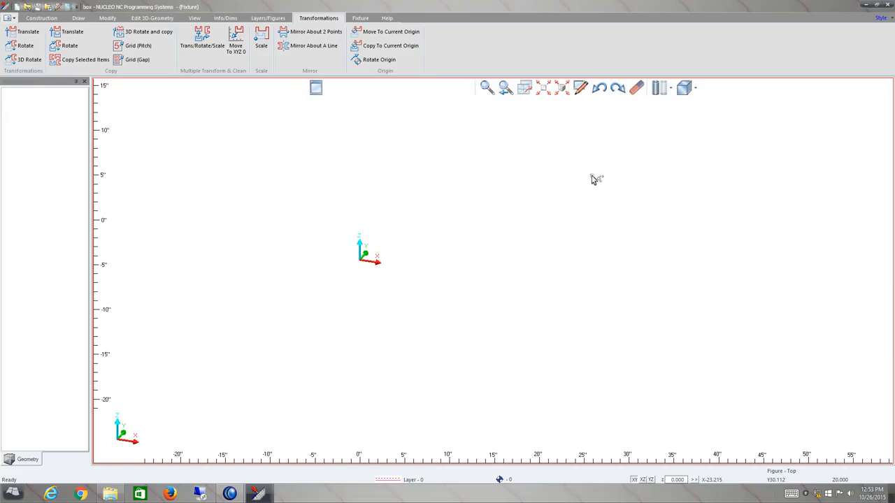
left_click(600, 88)
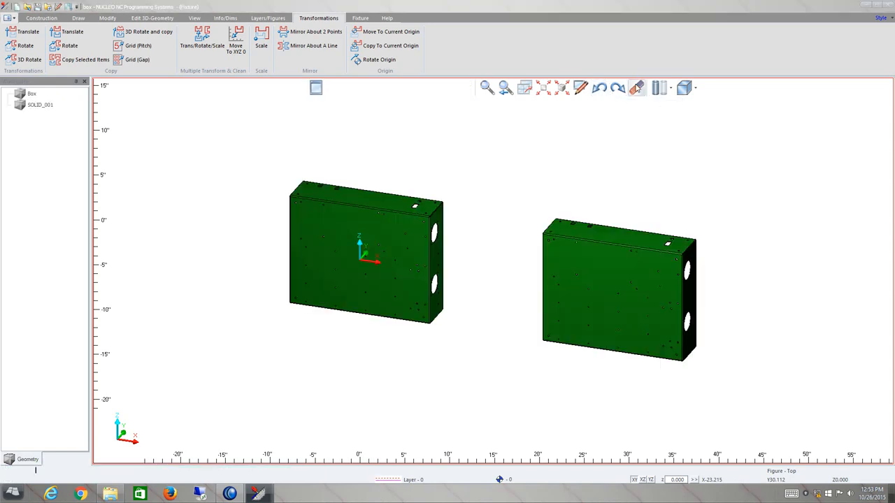
Delete the copied box SOLID_001 and fit the remaining original box in the view
left_click(637, 88)
left_click(597, 242)
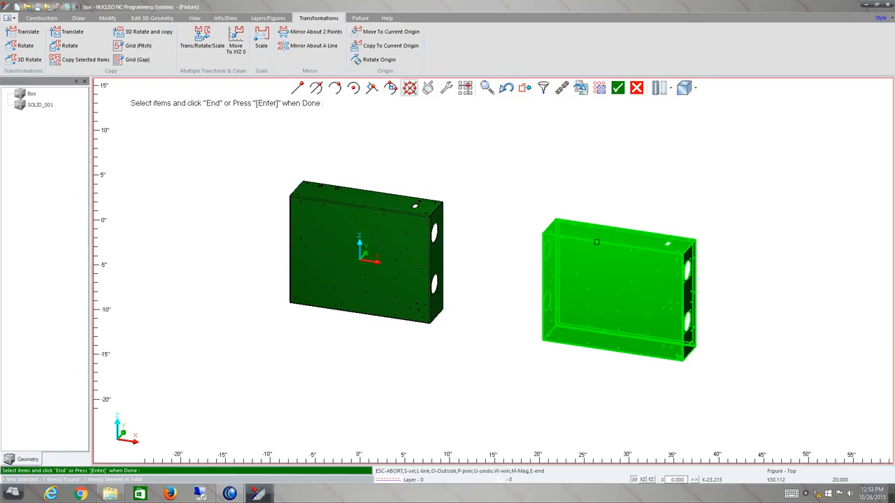
left_click(619, 88)
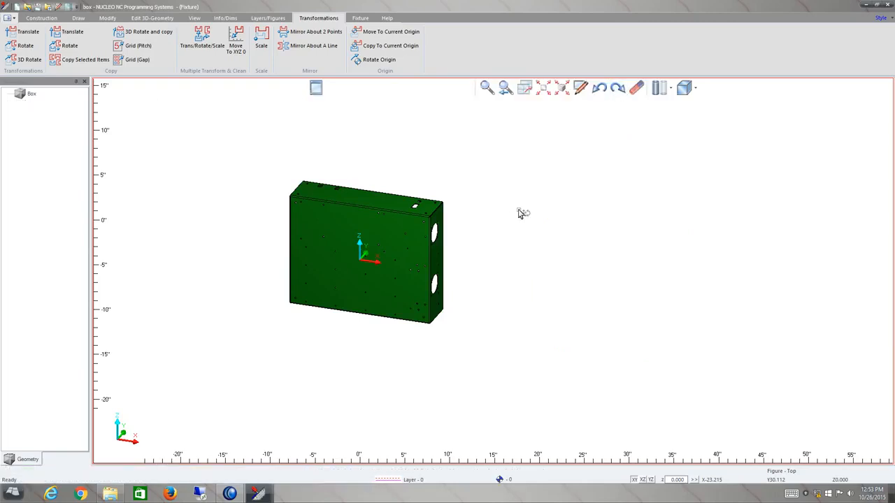
left_click(544, 93)
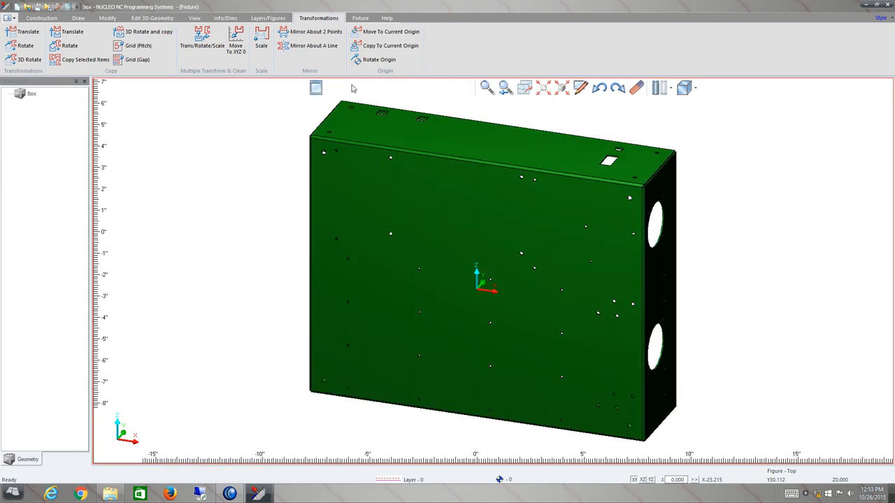
Check the fixture measurement system's unit options and leave them unchanged
left_click(360, 19)
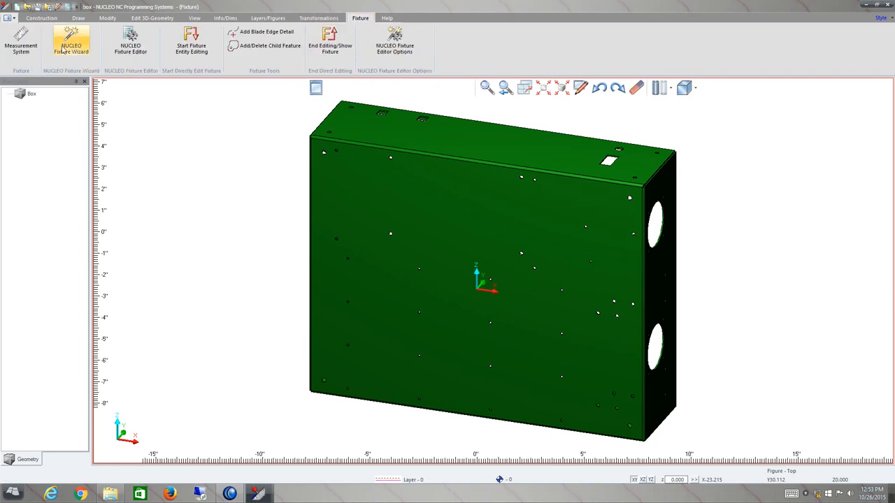
left_click(27, 50)
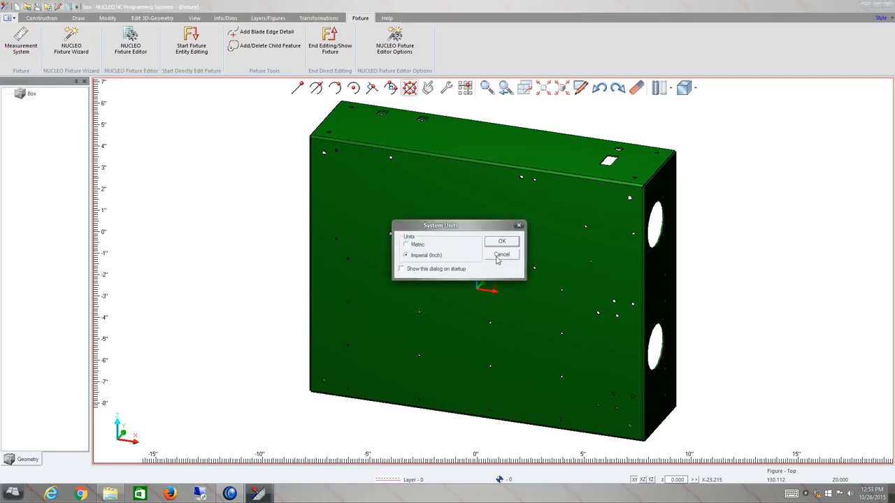
left_click(500, 256)
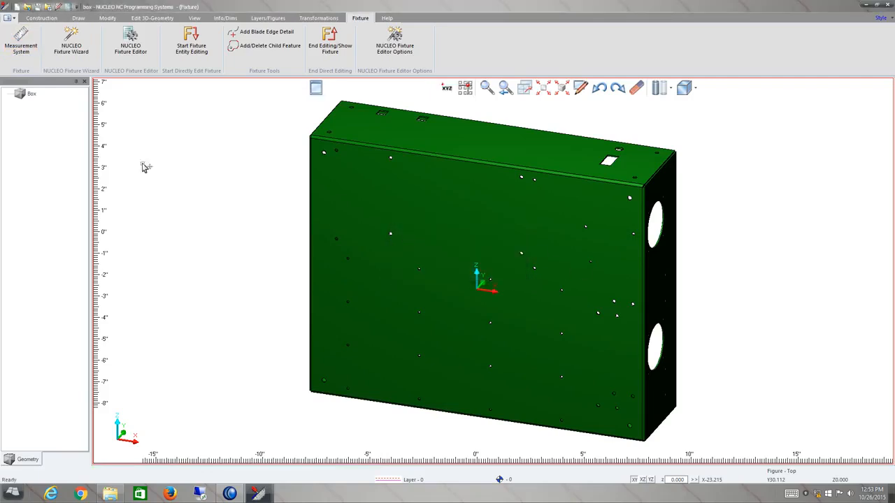
Start the NUCLEO Fixture Wizard and show the help illustration for its first page
left_click(79, 50)
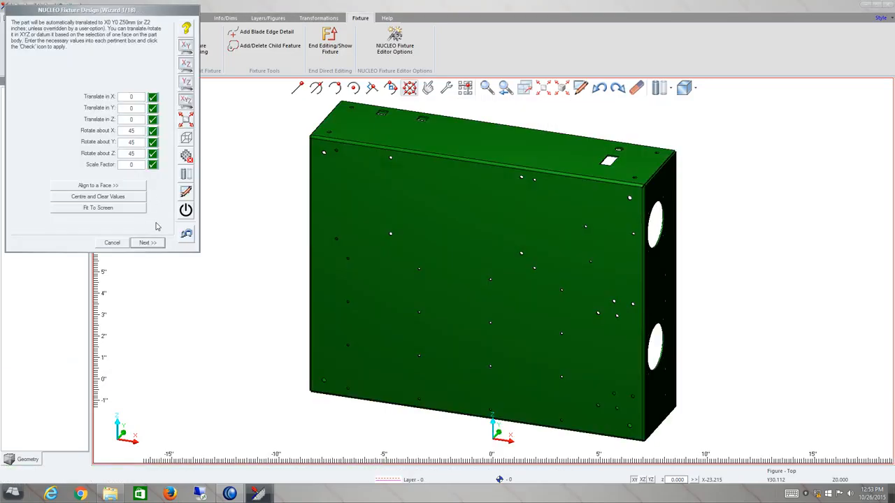
left_click(186, 30)
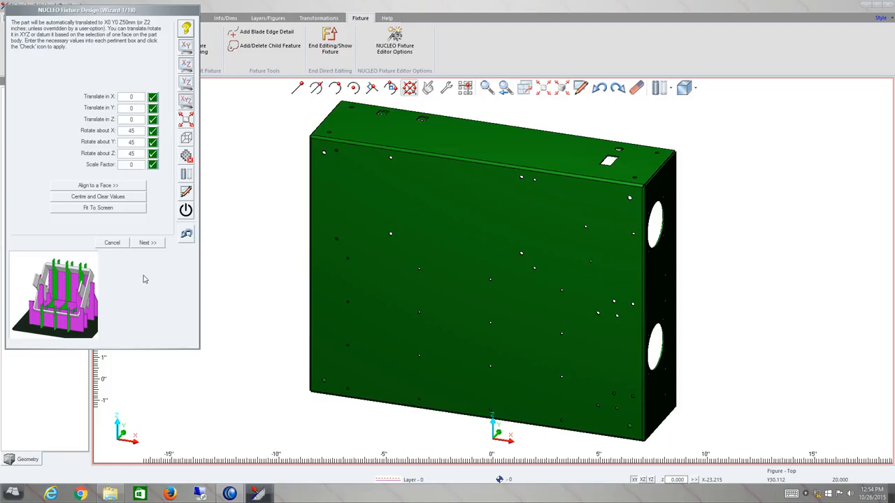
Rotate the part about X by 90 degrees, followed by a further 45 degrees
type("90")
left_click(153, 131)
left_click(152, 131)
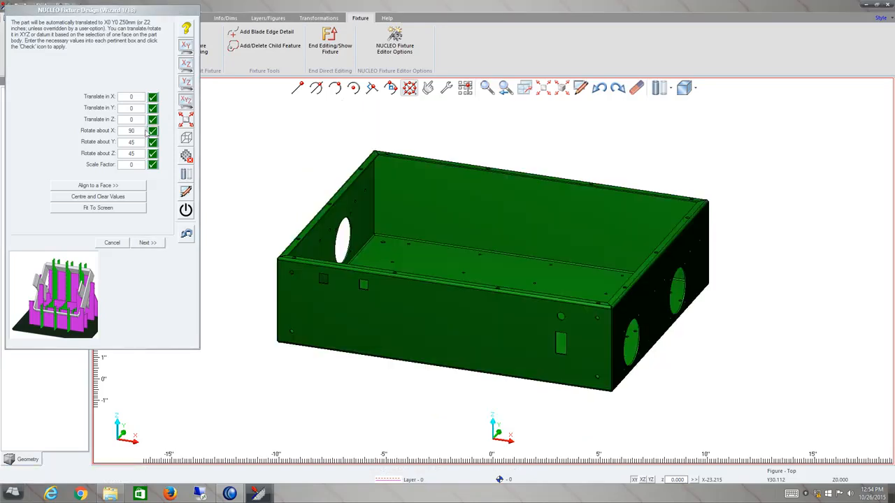
type("45")
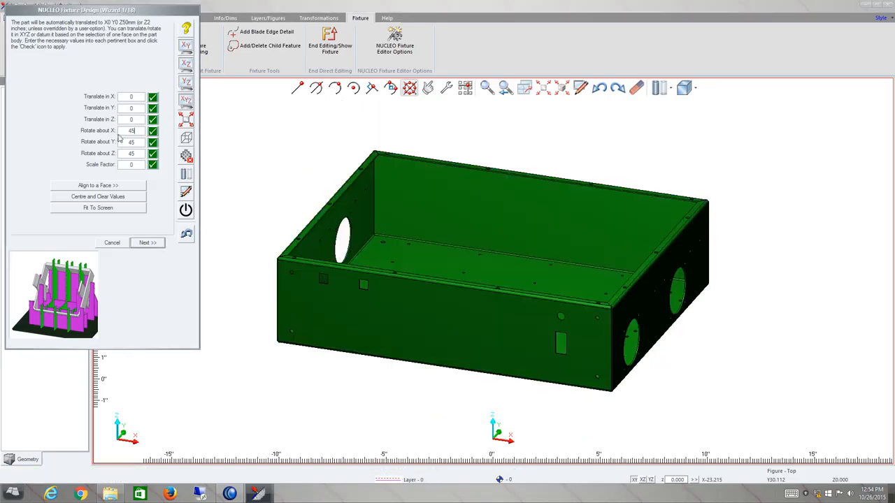
left_click(153, 131)
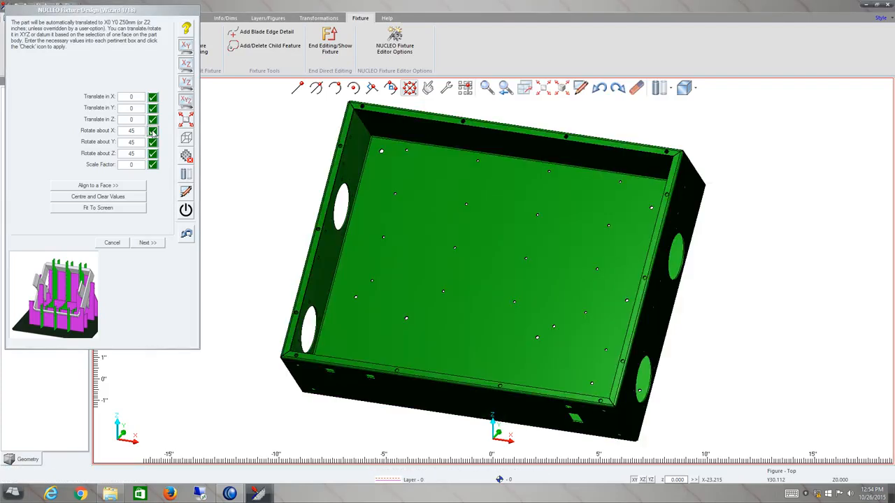
Align the box's floor face to the XY plane as datum, keeping the face upright
left_click(128, 186)
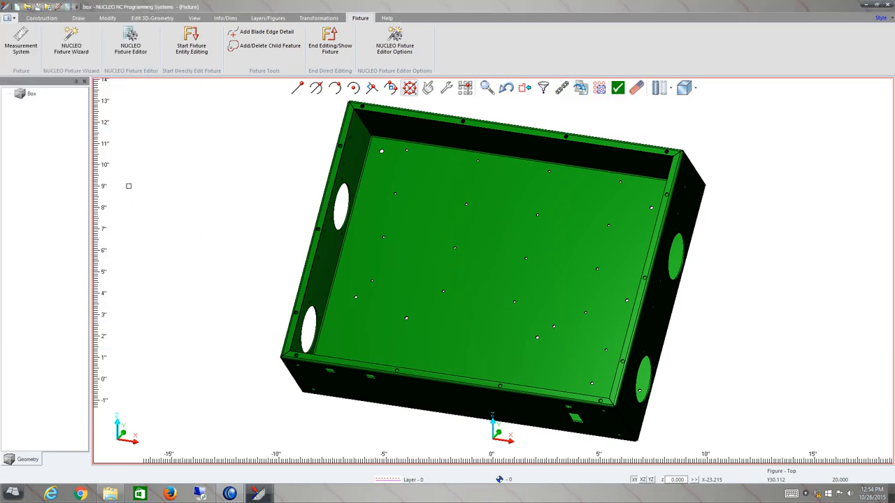
left_click(431, 252)
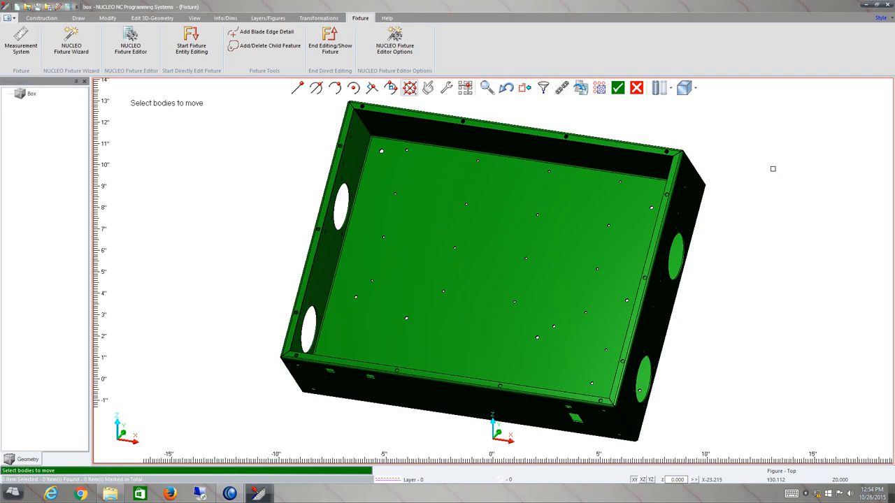
scroll(770, 191, "down", 2)
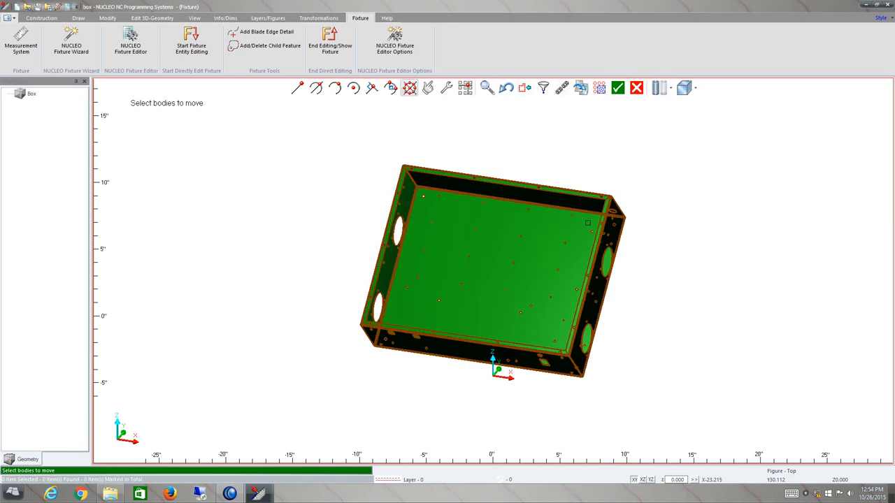
left_click(602, 216)
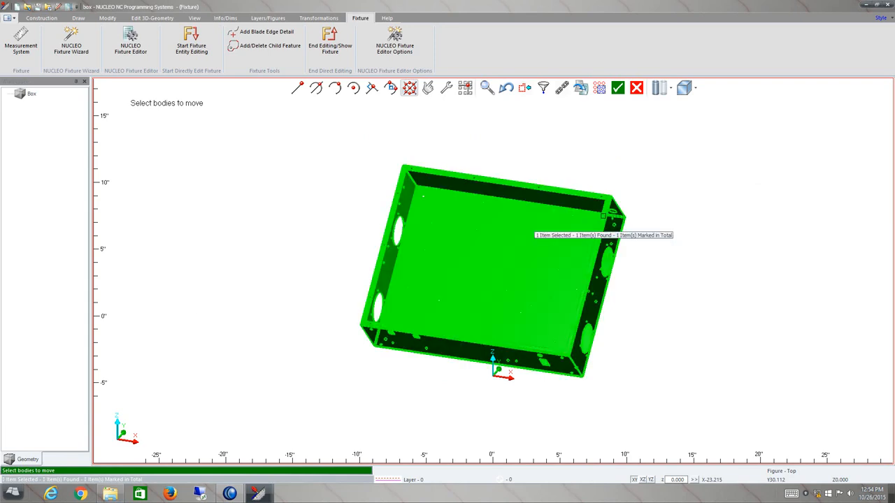
left_click(617, 88)
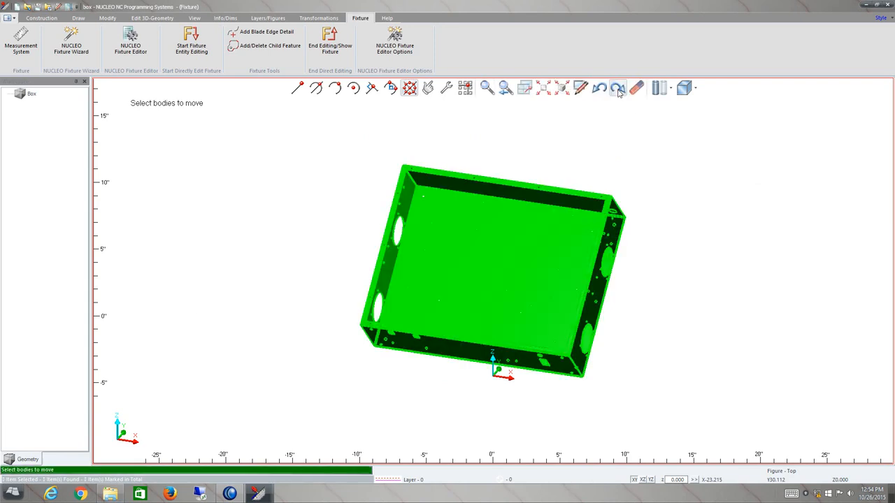
left_click(442, 231)
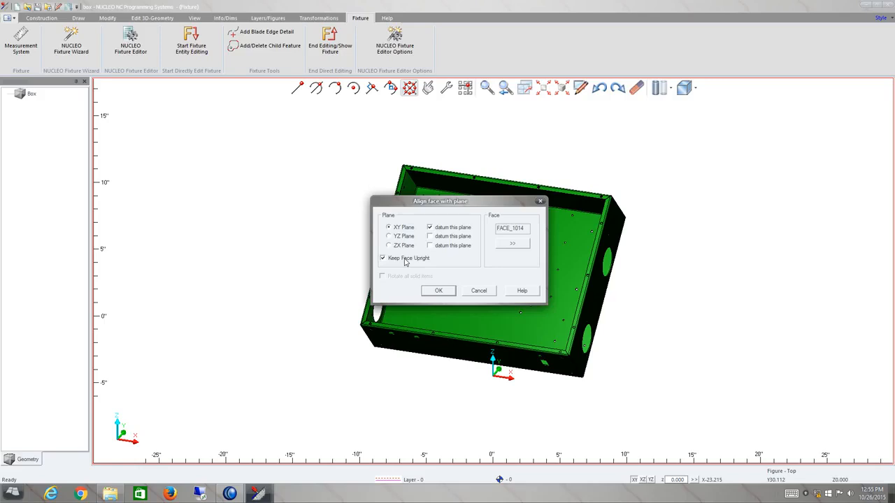
left_click(435, 292)
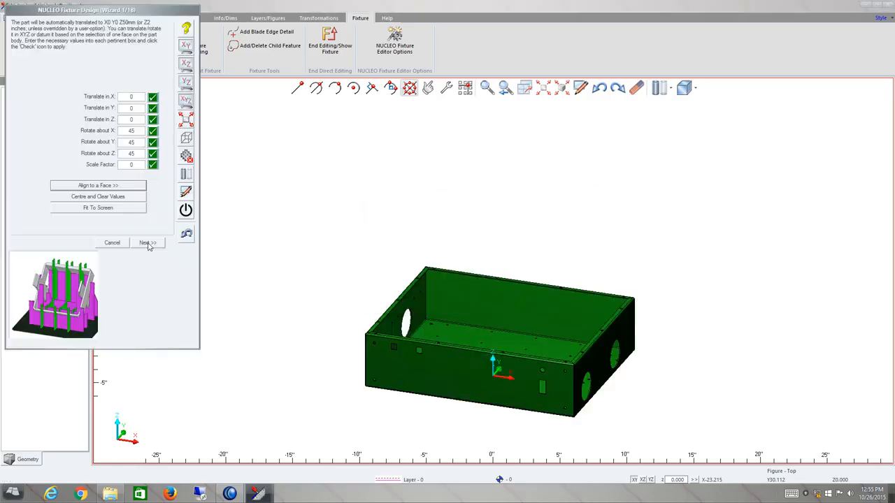
mouse_move(489, 369)
middle_mouse_down()
mouse_move(509, 341)
mouse_move(492, 382)
middle_mouse_up()
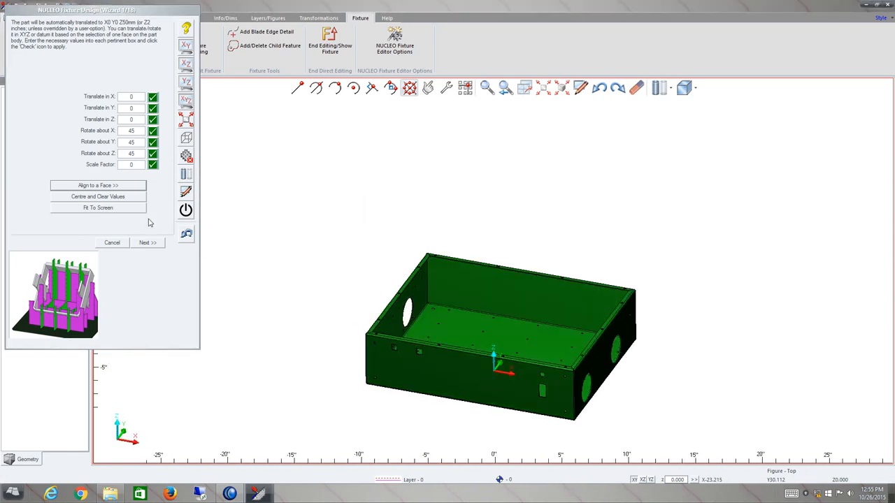
Centre the aligned part and clear its translation and rotation values
left_click(116, 199)
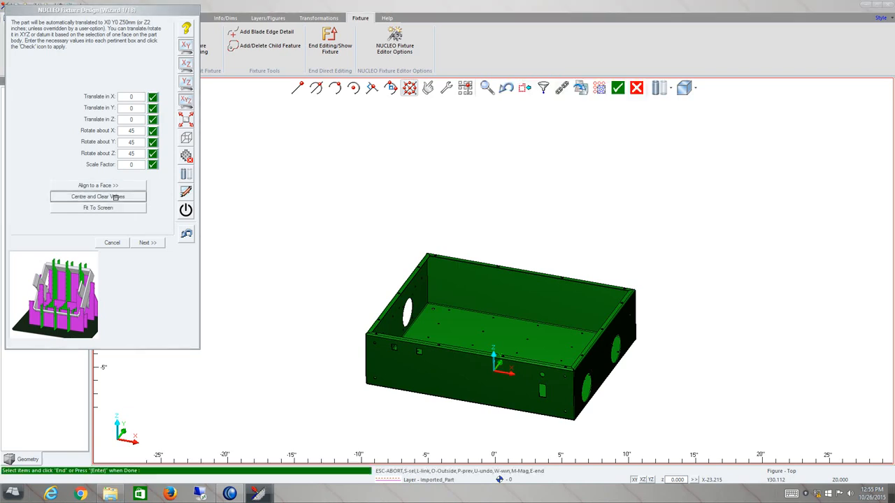
mouse_move(471, 371)
middle_mouse_down()
mouse_move(497, 334)
mouse_move(465, 379)
middle_mouse_up()
scroll(462, 374, "down", 2)
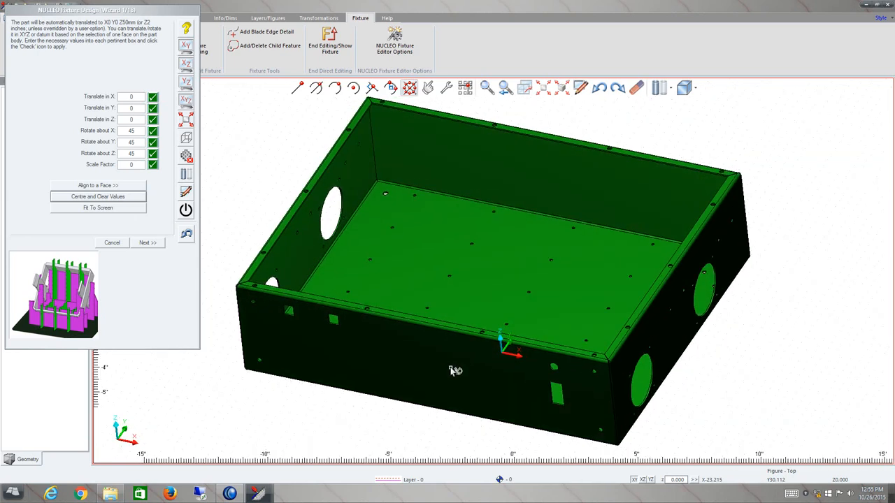
Inspect the centred box in the XY, XZ, YZ and isometric views
left_click(186, 48)
left_click(186, 65)
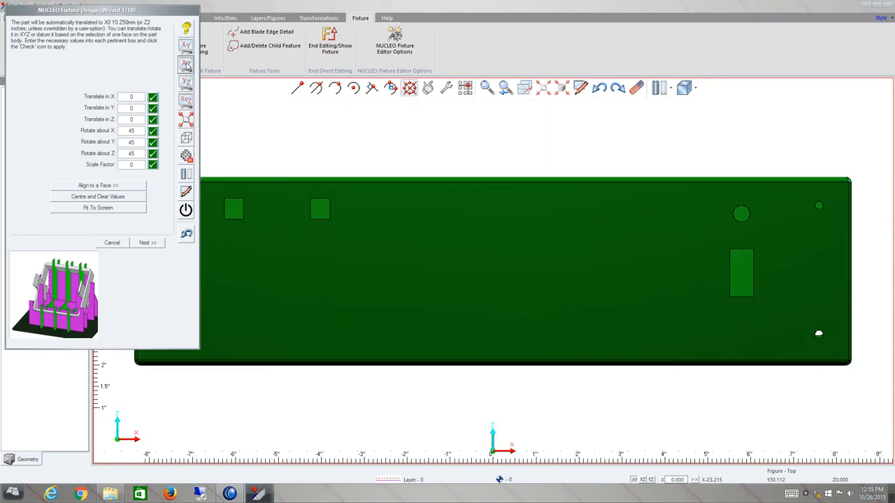
left_click(185, 82)
left_click(186, 101)
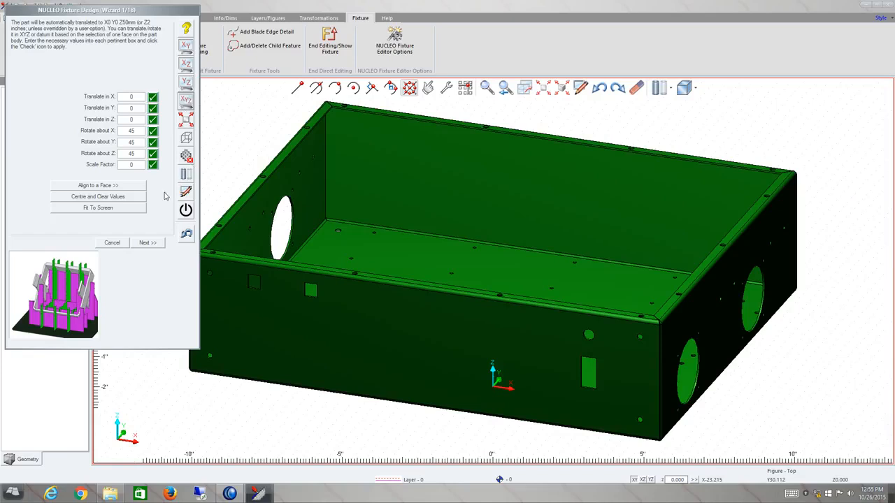
On the wizard's second page, set the blade and base plate material to Standard Steel (inches), gauge 11
left_click(152, 244)
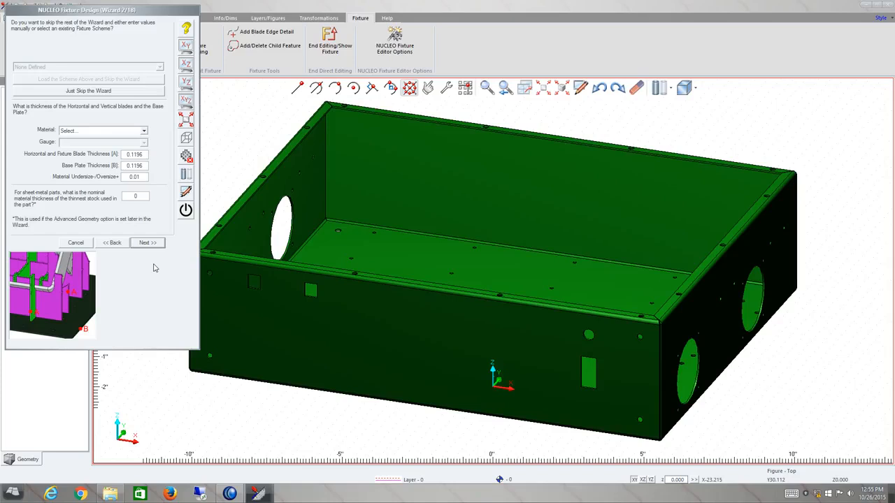
left_click(130, 131)
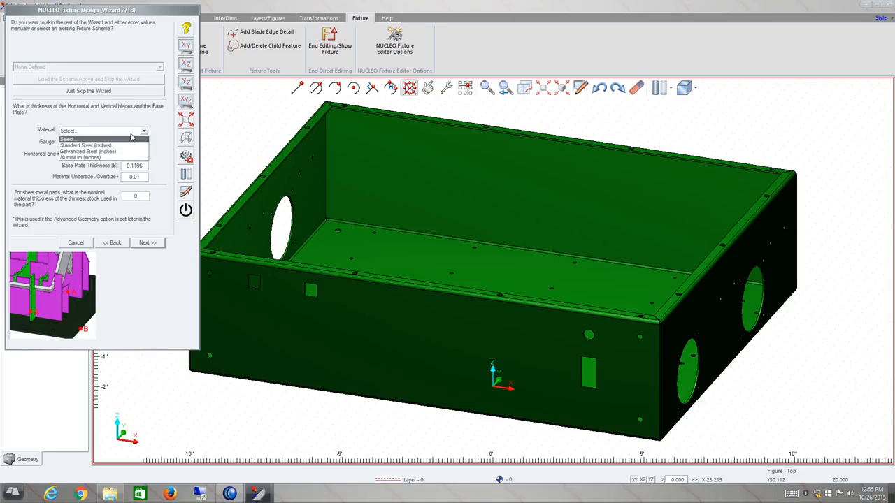
left_click(119, 146)
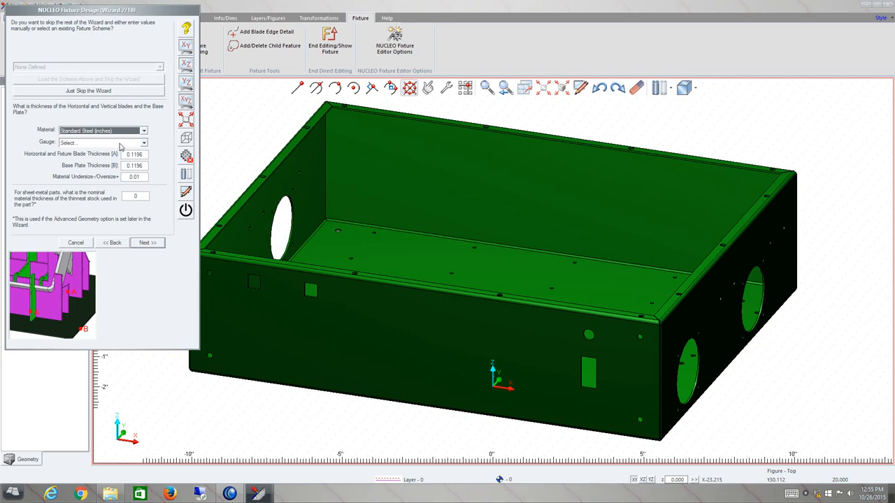
left_click(120, 142)
scroll(126, 164, "down", 2)
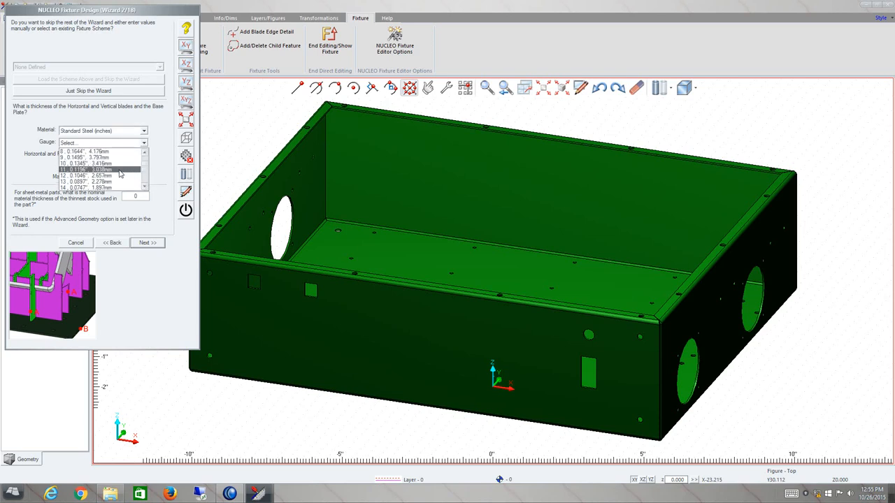
left_click(129, 170)
Review the blade and base plate thicknesses, material undersize/oversize and thinnest stock value, keep them, and continue to the blade offsets
left_click(142, 156)
left_click(142, 166)
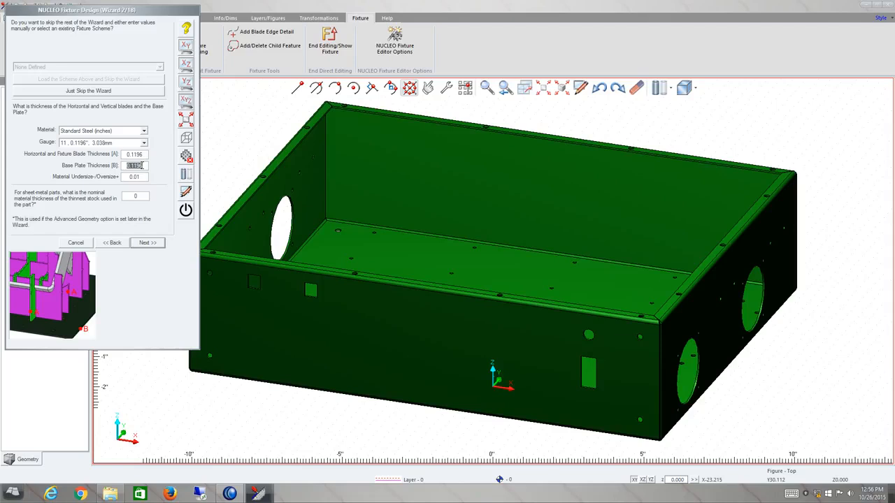
double_click(139, 177)
left_click(138, 196)
left_click(149, 243)
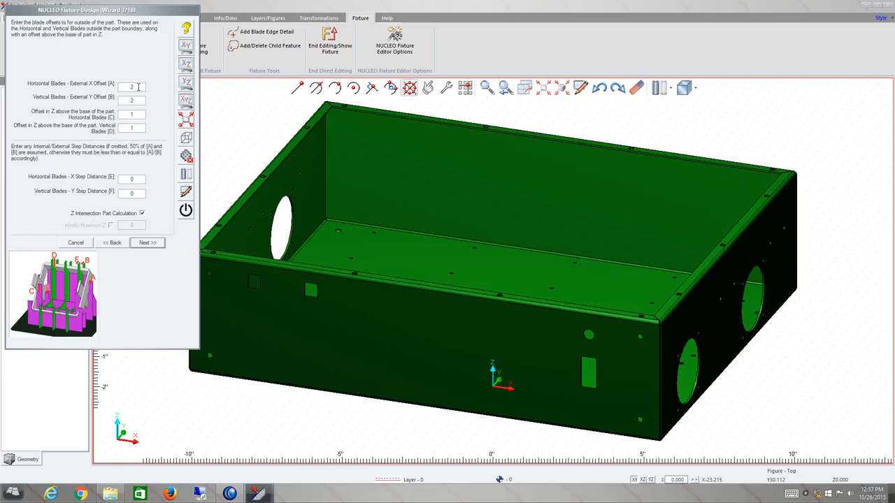
Accept the default external blade offsets and the base plate extension and corner radius, advancing to the bounding limit page
double_click(138, 87)
double_click(139, 101)
left_click_drag(137, 115, 121, 114)
left_click(139, 127)
left_click(148, 243)
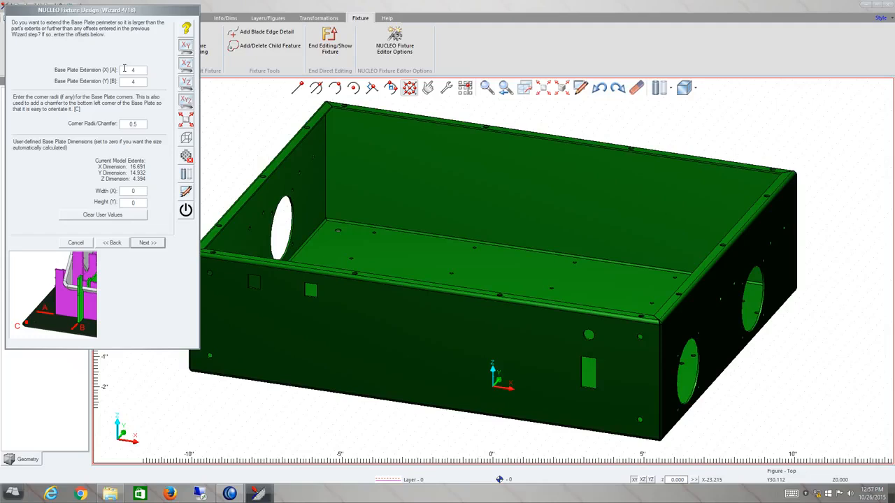
left_click_drag(139, 124, 103, 127)
left_click(148, 244)
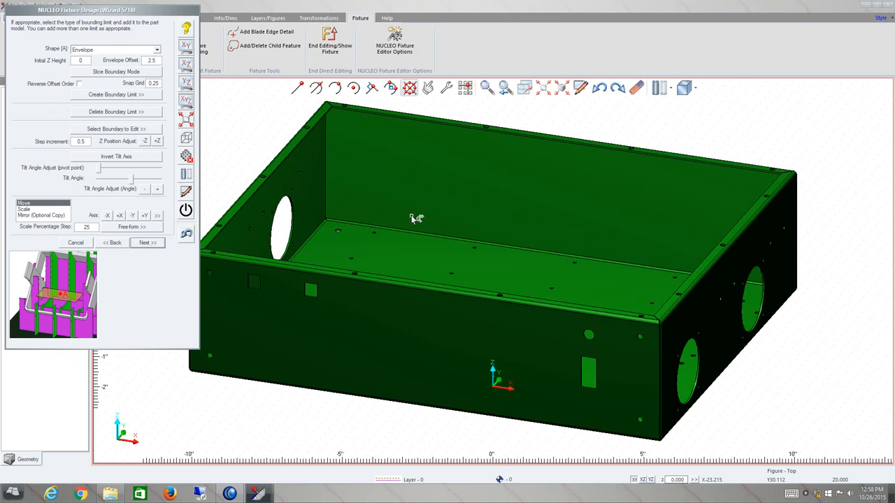
Create an Envelope boundary limit around the box with initial Z height 0 and envelope offset 2.5
scroll(389, 211, "down", 3)
middle_click_drag(467, 247, 468, 261)
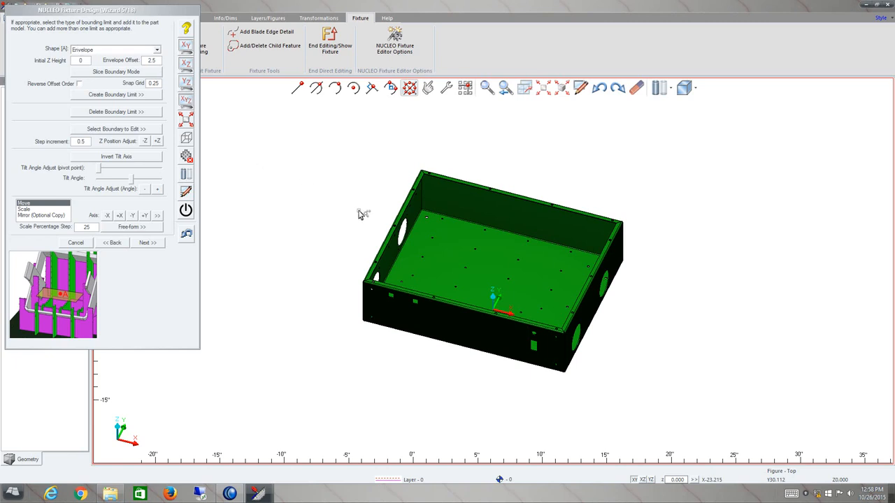
left_click(148, 51)
left_click(159, 60)
left_click(159, 60)
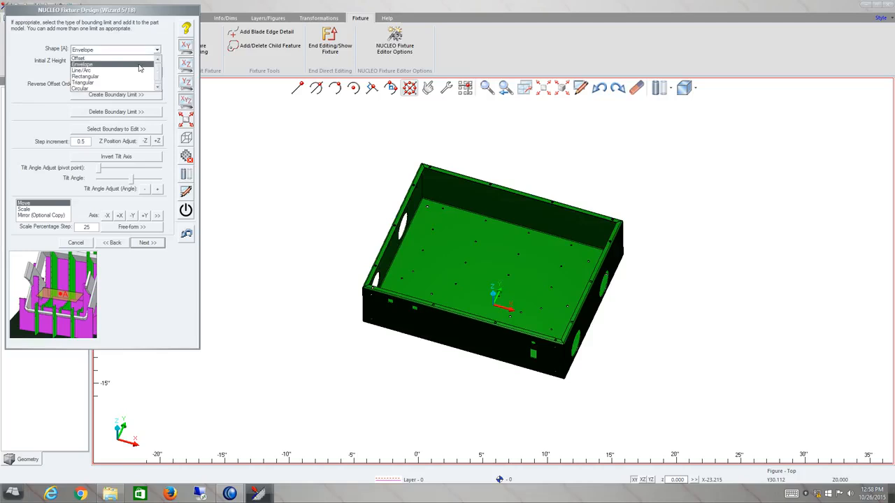
left_click(140, 67)
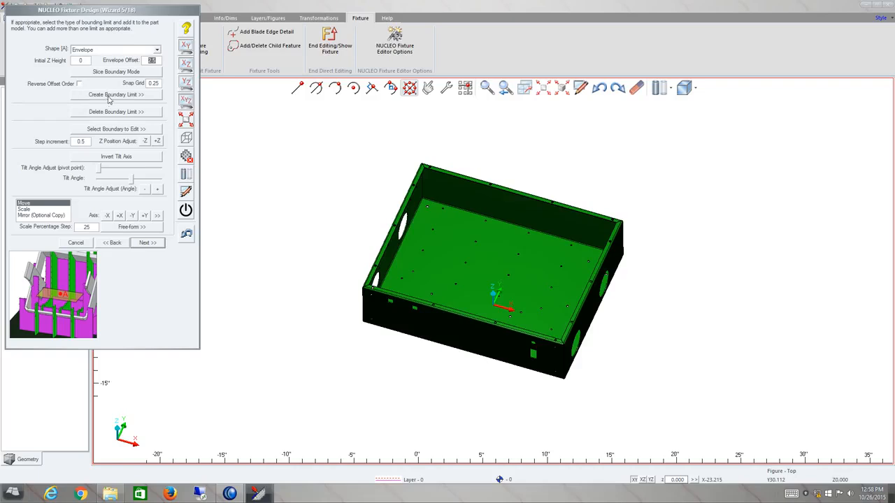
left_click(109, 99)
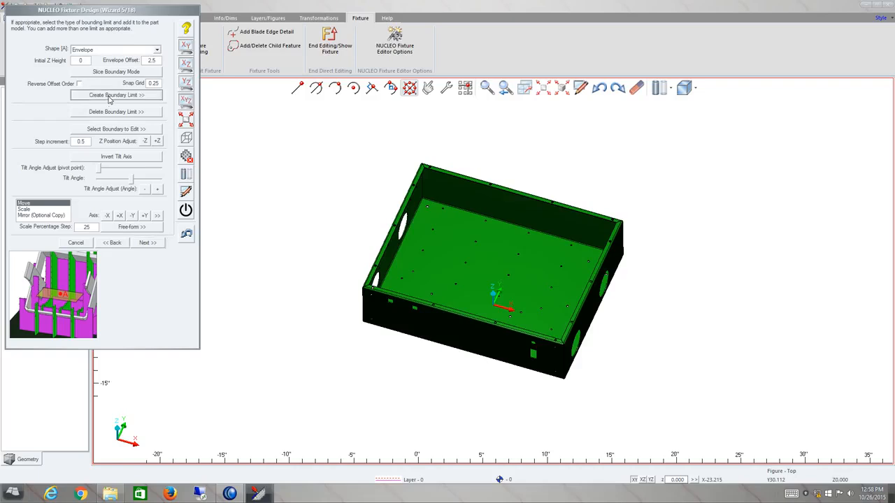
left_click(427, 207)
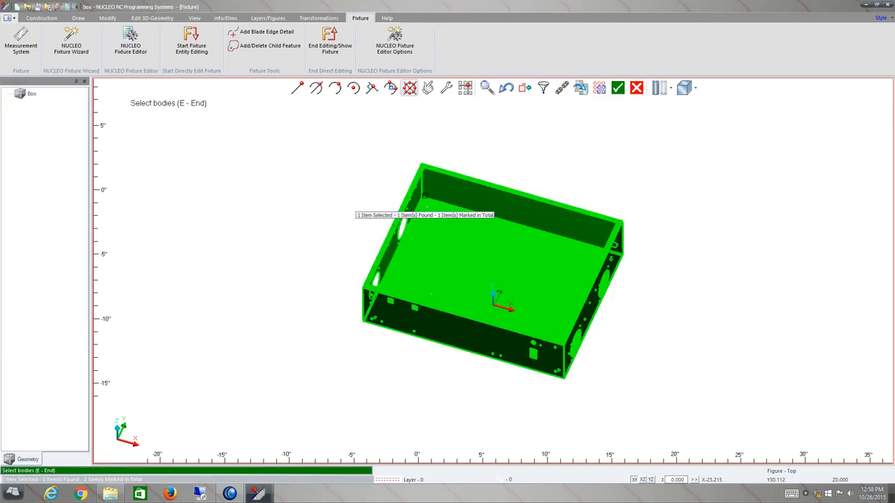
key("e")
middle_click_drag(467, 290, 471, 269)
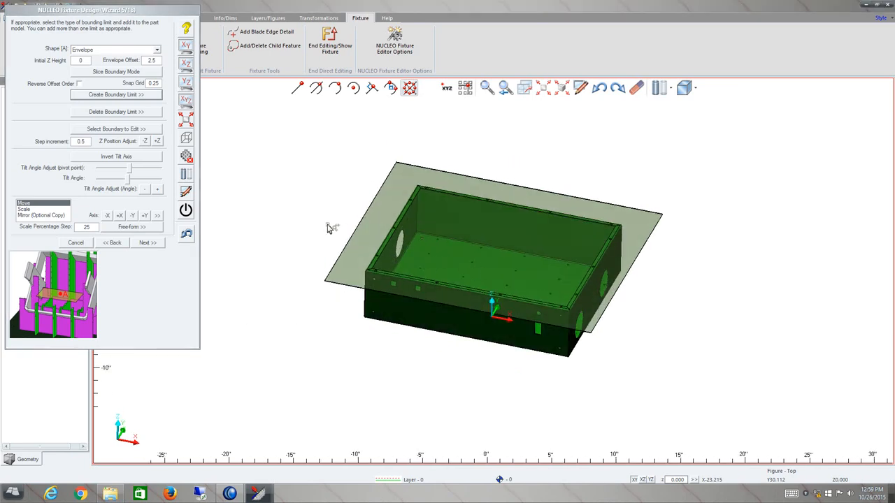
Lower the envelope boundary in Z by two 0.5 increments
left_click(146, 141)
left_click(146, 141)
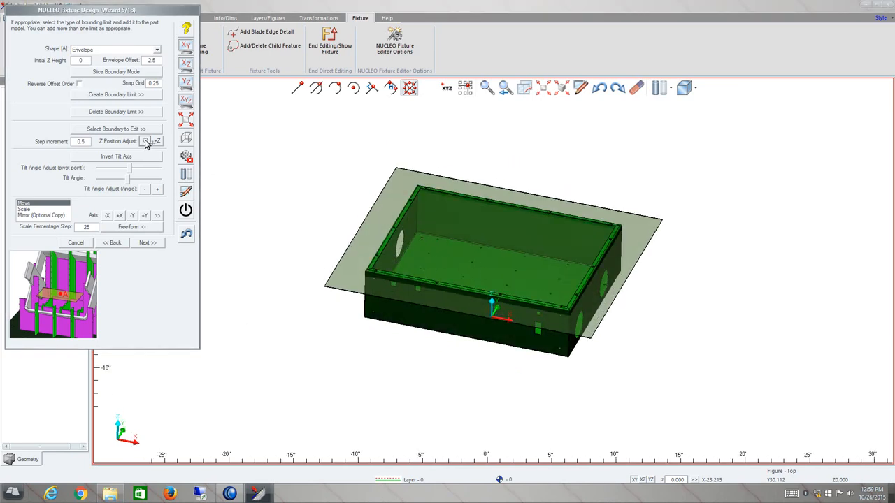
mouse_move(473, 271)
middle_mouse_down()
mouse_move(473, 259)
mouse_move(474, 267)
middle_mouse_up()
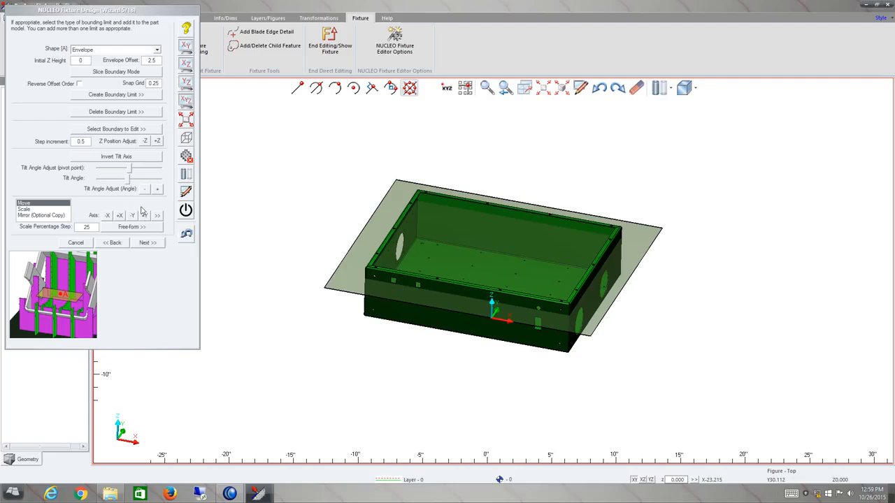
Pass the multi-part fixture page without creating an array and generate blade lines with automatic pitch
left_click(147, 243)
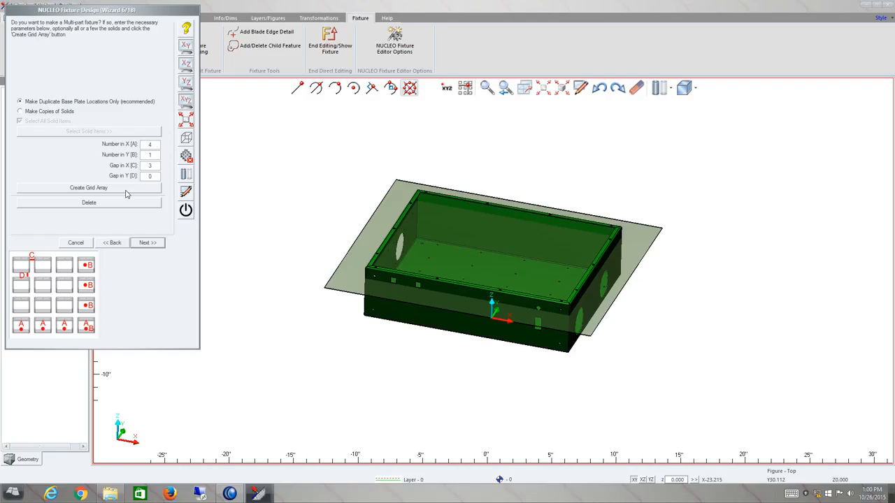
left_click(147, 243)
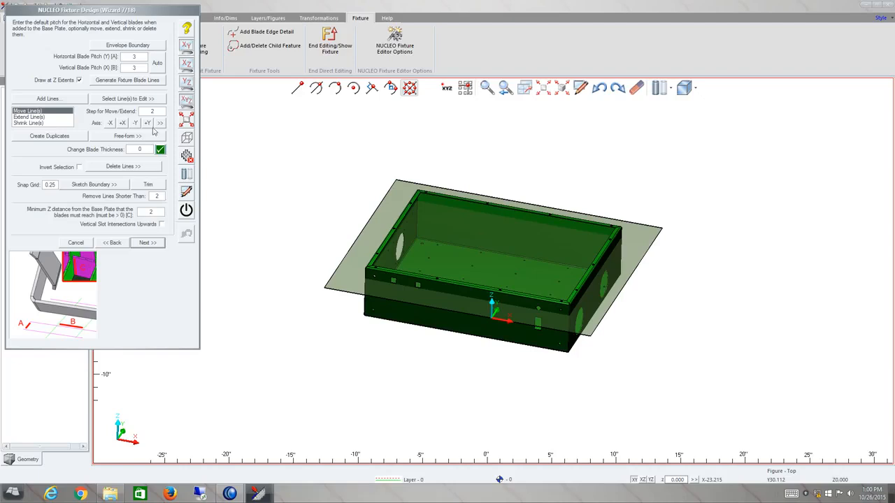
left_click(158, 64)
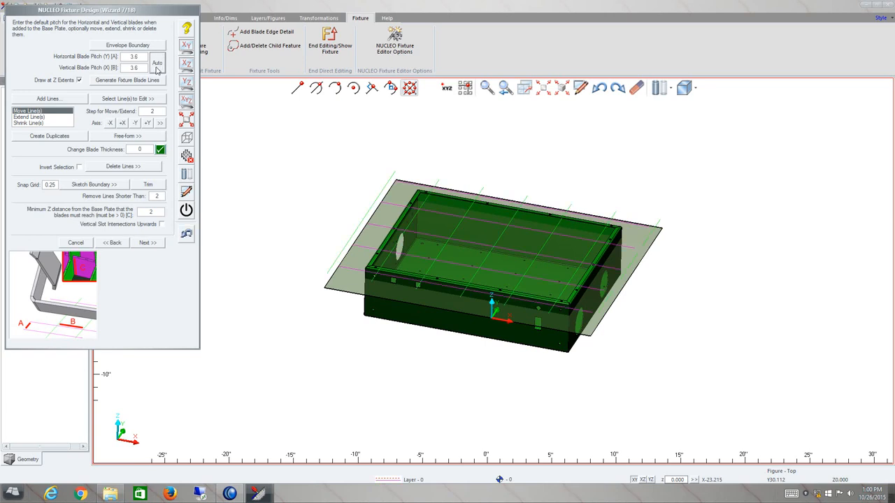
Set the horizontal and vertical blade pitch to 3 and regenerate the fixture blade lines
double_click(138, 56)
type("3")
key("Tab")
type("3")
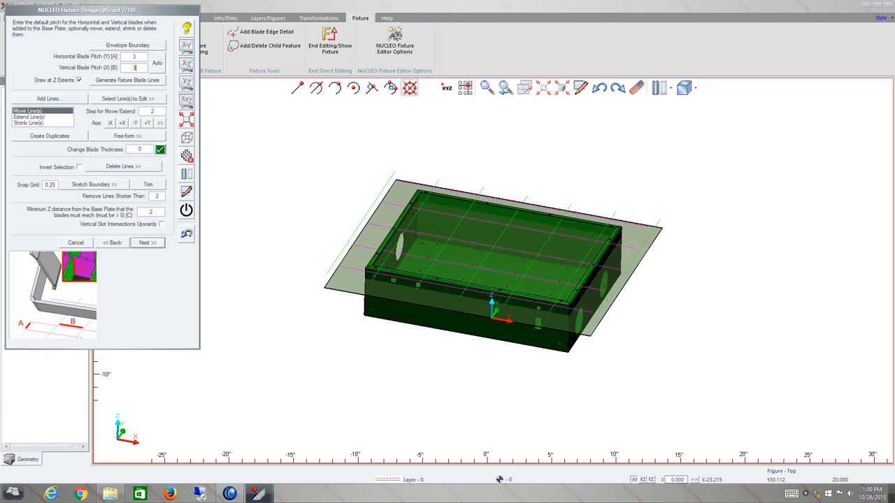
left_click(135, 81)
left_click(450, 275)
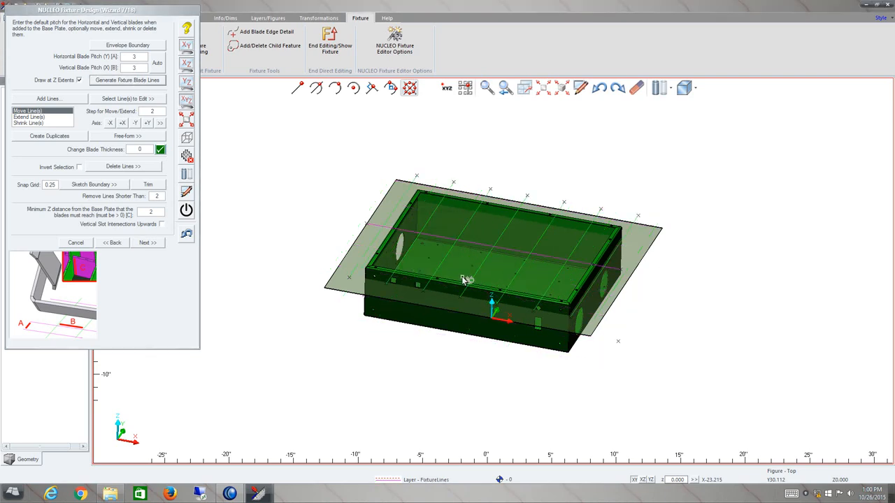
middle_click_drag(518, 254, 497, 262)
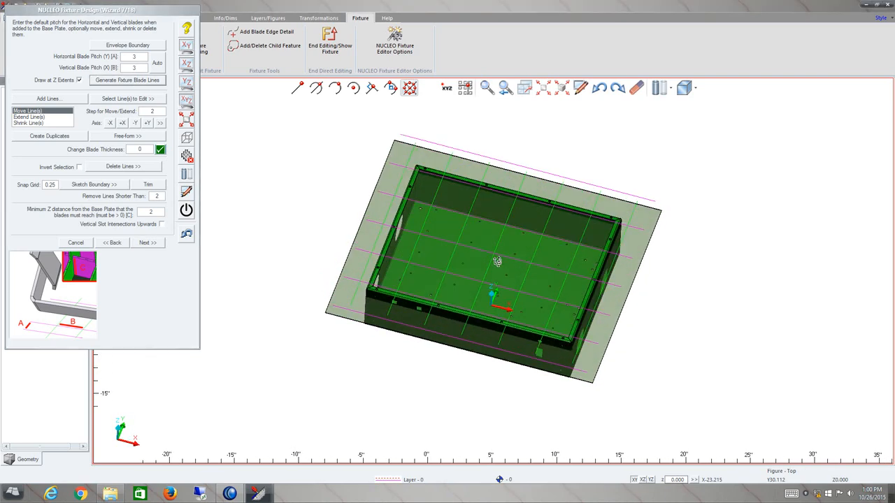
Review the options for adding fixture lines without creating any
left_click(49, 98)
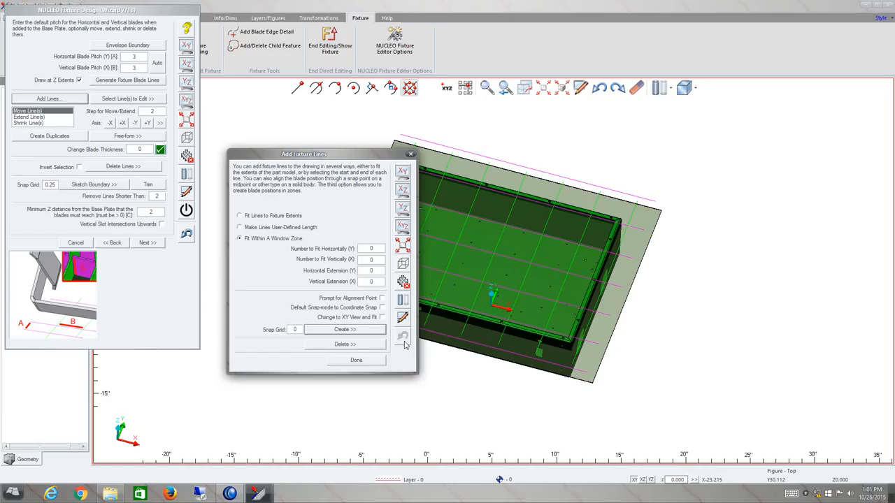
left_click(356, 360)
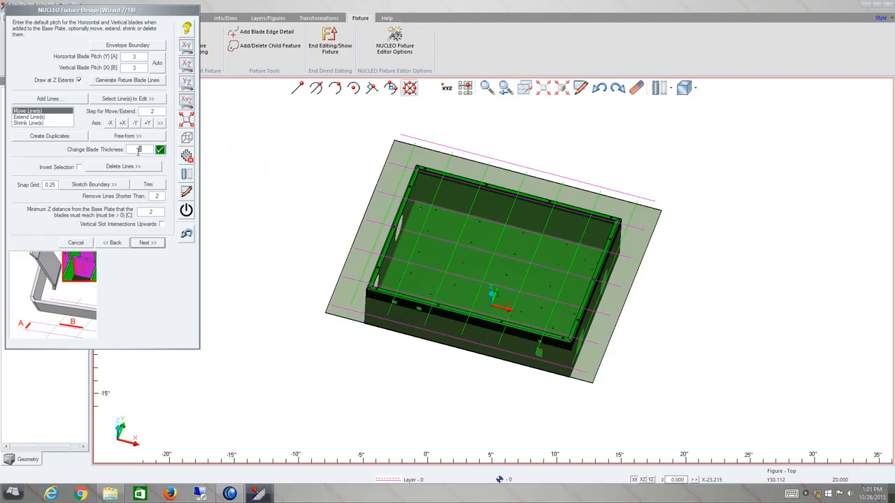
In the XY view, move the uppermost horizontal blade line in -Y by two 0.5 steps
left_click(187, 47)
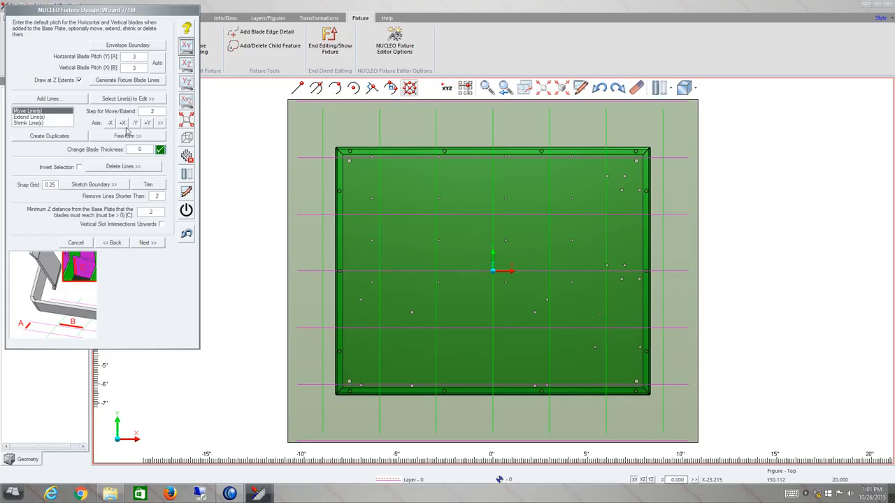
left_click(109, 100)
left_click(332, 102)
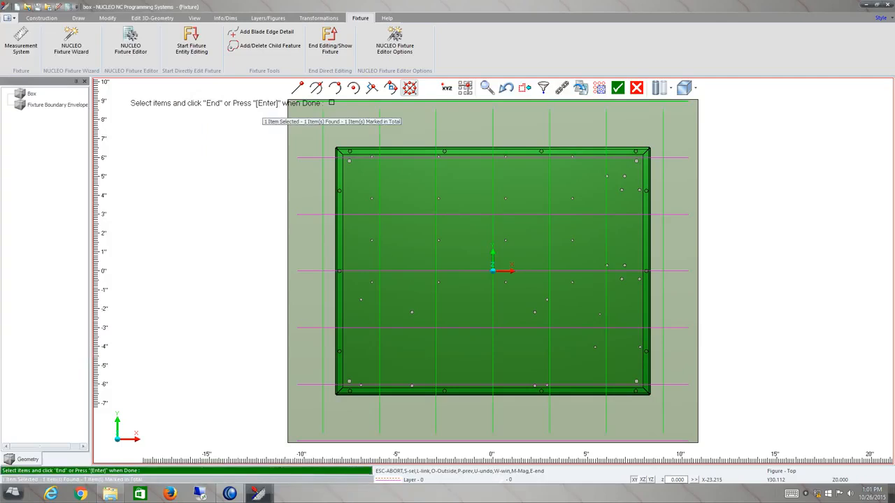
key("Return")
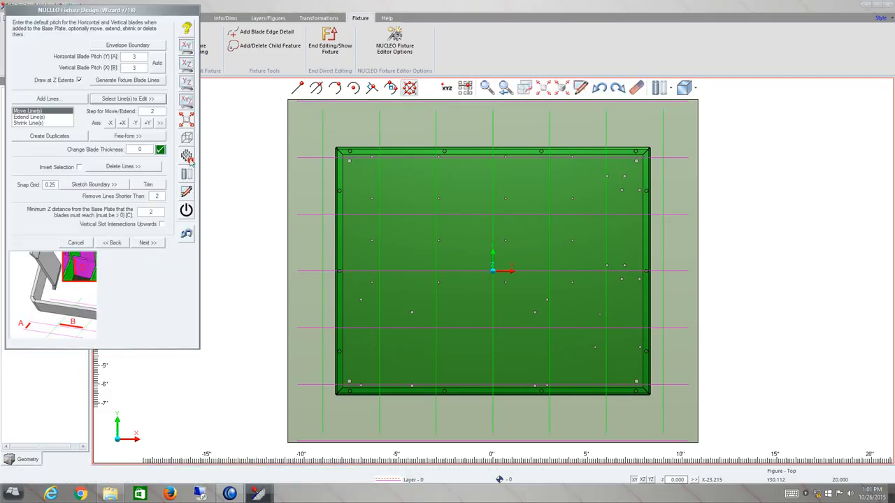
left_click_drag(162, 113, 123, 117)
type("5")
left_click(135, 123)
left_click(136, 123)
Move the lowest horizontal blade line in +Y by two 0.5 steps
left_click(129, 99)
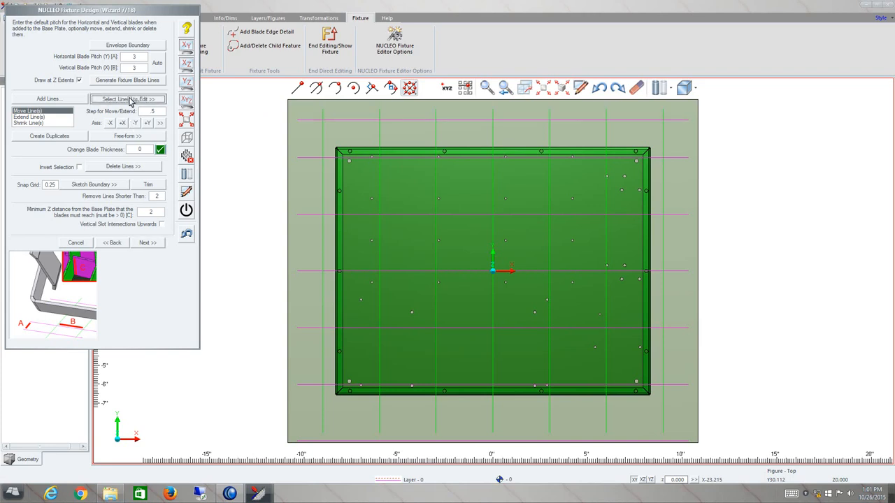
left_click(369, 425)
key("Return")
left_click(149, 123)
left_click(148, 123)
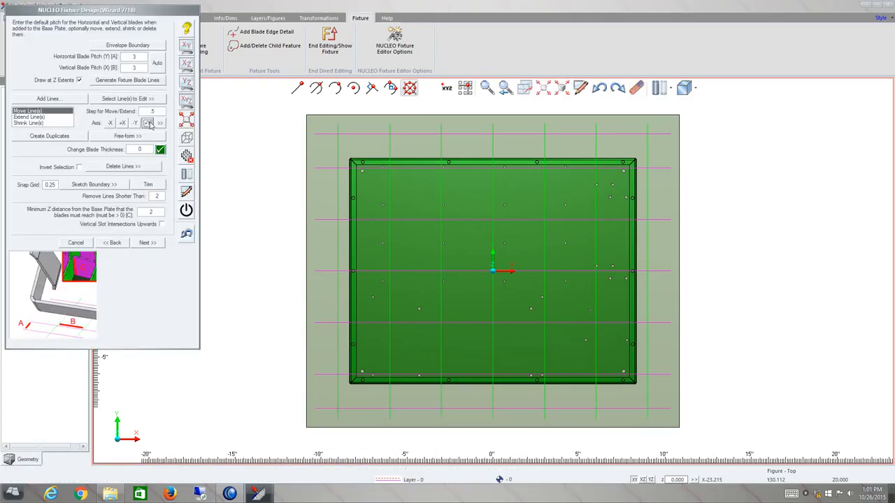
Move the leftmost vertical blade line 0.5 in -X and the rightmost vertical blade line 0.5 in +X
left_click(126, 100)
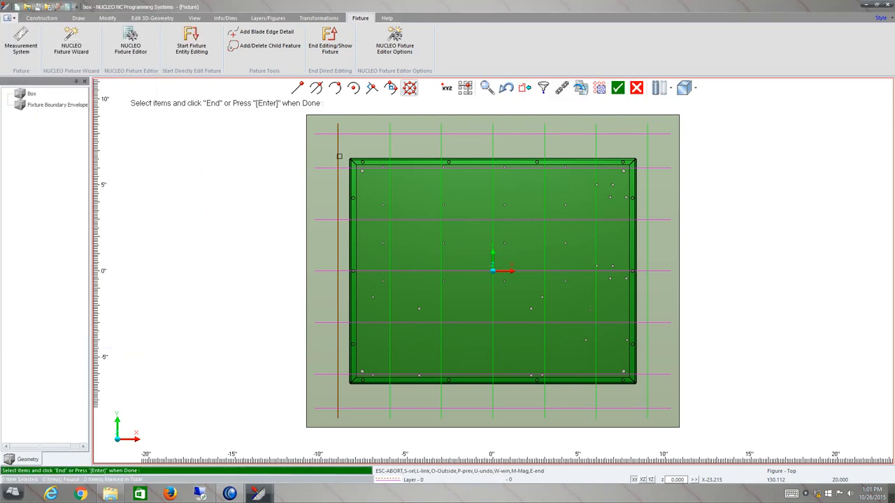
left_click(338, 157)
key("Return")
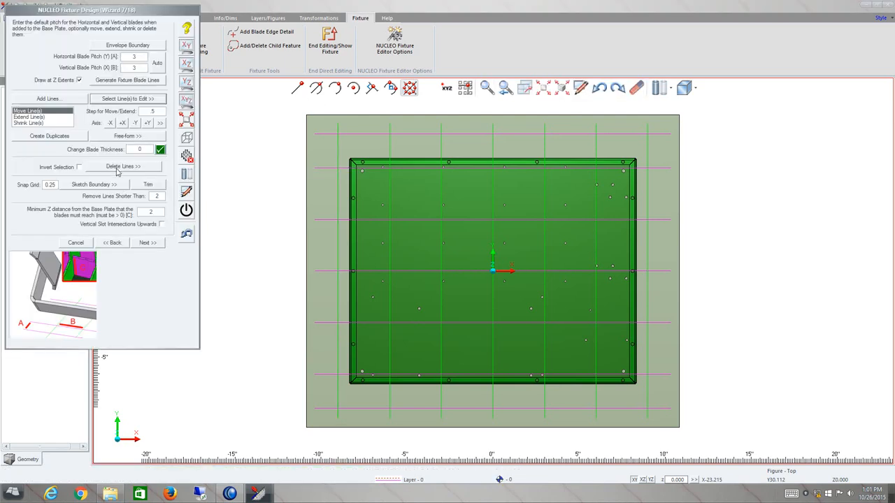
left_click(110, 123)
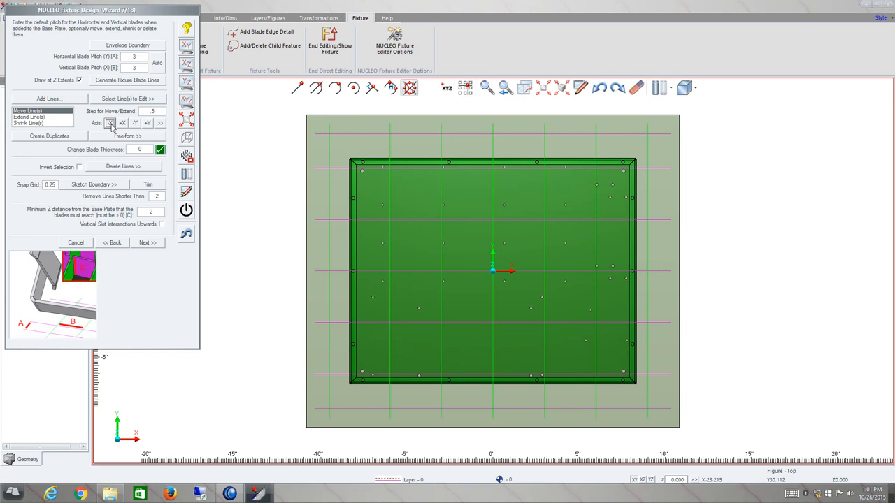
left_click(142, 102)
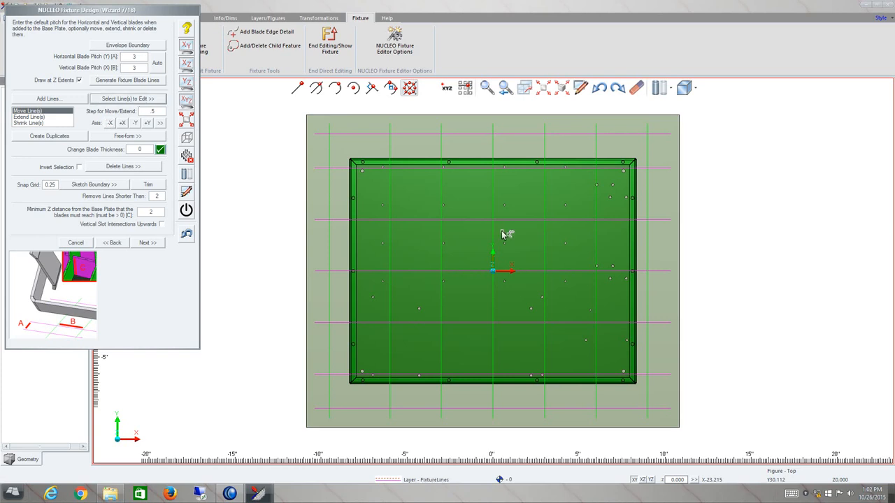
left_click(647, 225)
key("Return")
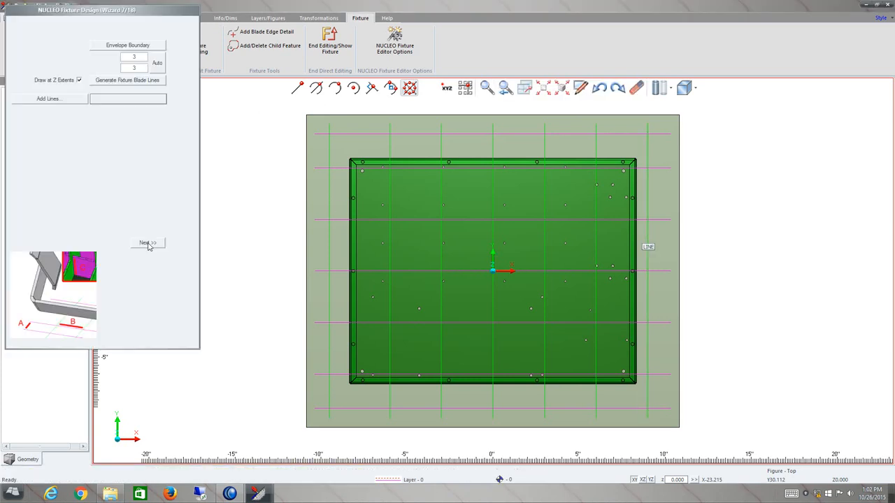
left_click(122, 123)
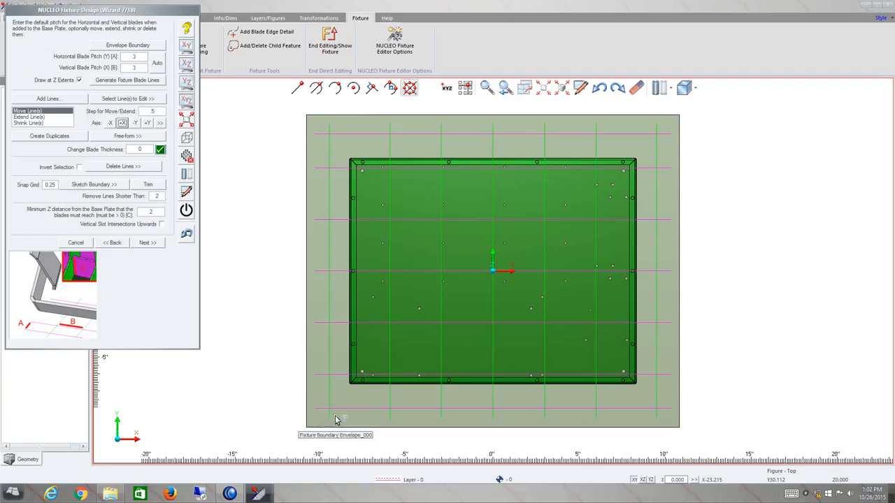
Shrink the four outermost blade lines by 2 at both ends in X and Y
left_click(48, 123)
left_click(126, 101)
left_click(329, 137)
left_click(658, 145)
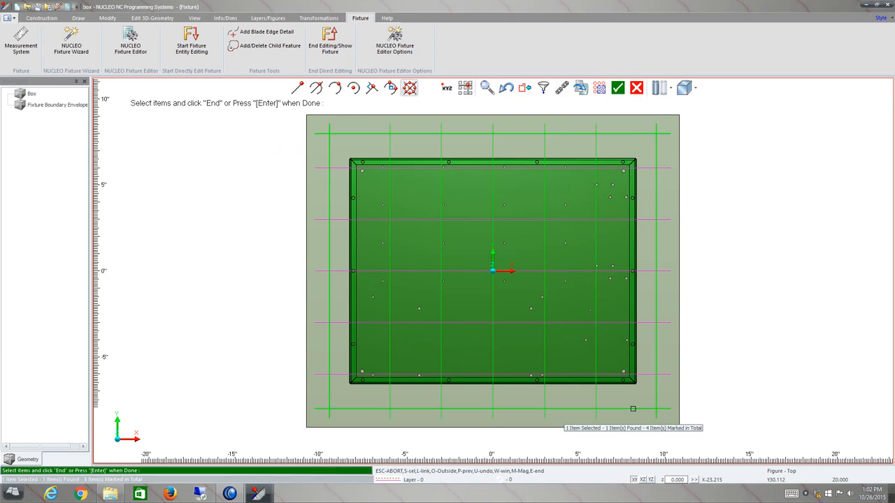
key("Return")
left_click_drag(162, 110, 115, 111)
type("2")
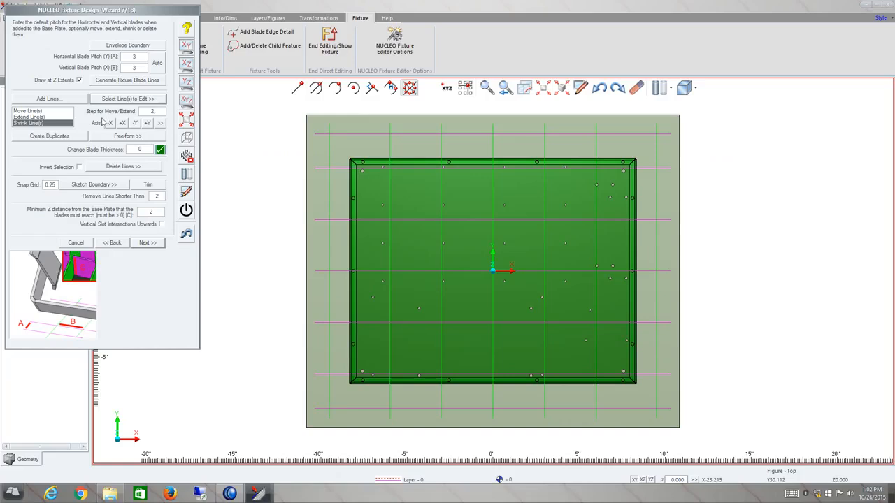
left_click(110, 123)
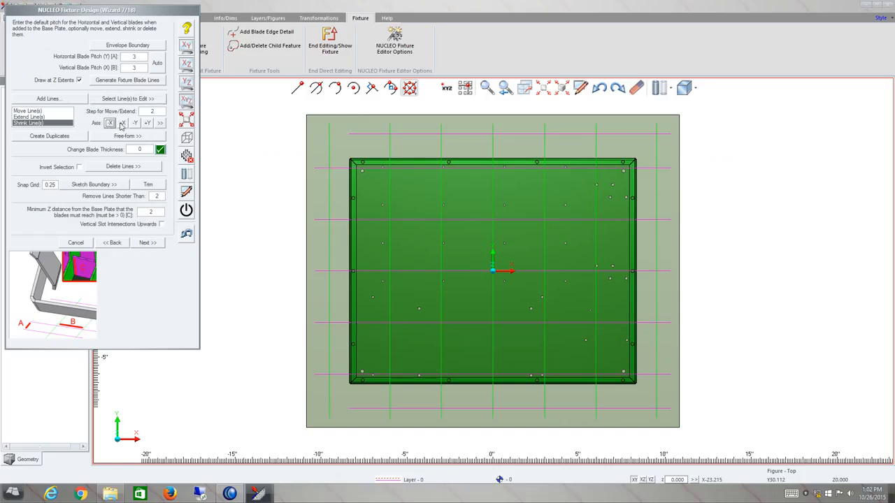
left_click(122, 123)
left_click(147, 123)
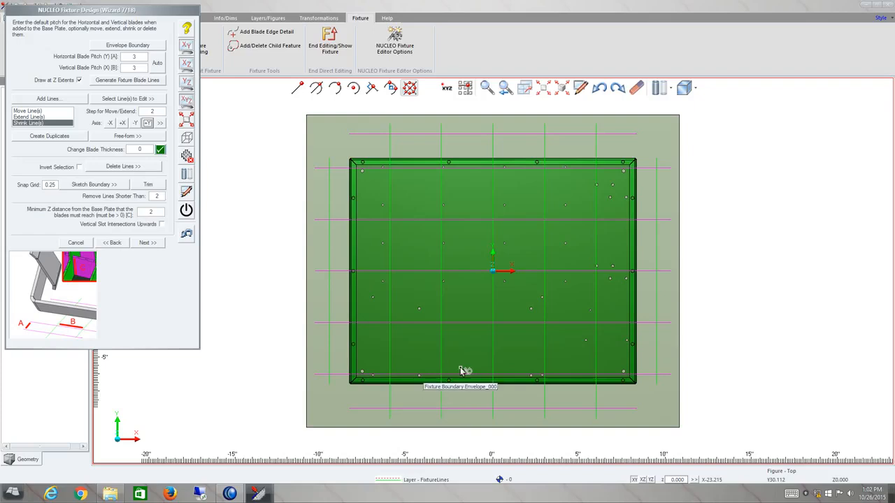
Keep the minimum Z distance from the base plate at 2 and proceed to the blade tab page
middle_click_drag(487, 329, 463, 279)
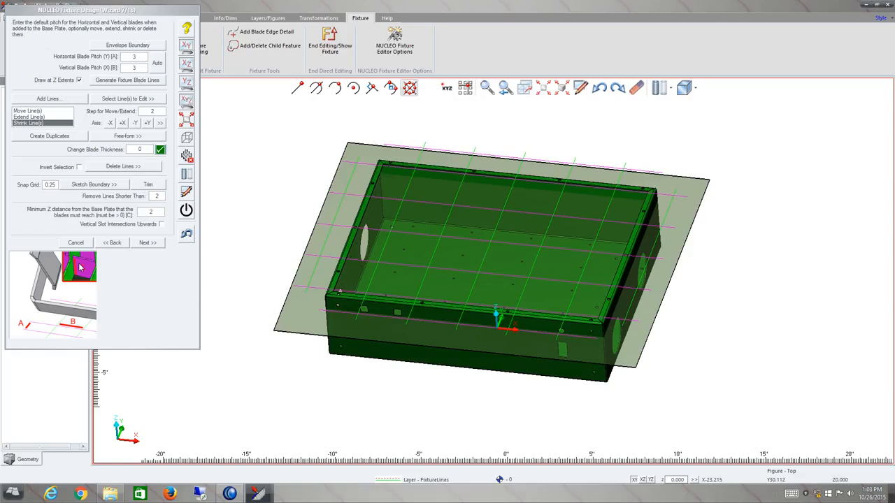
left_click_drag(156, 212, 119, 216)
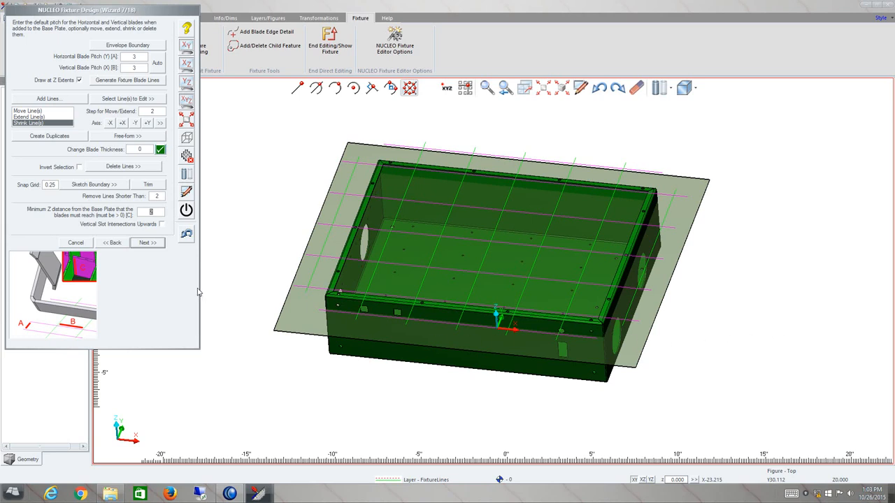
left_click_drag(530, 250, 495, 276)
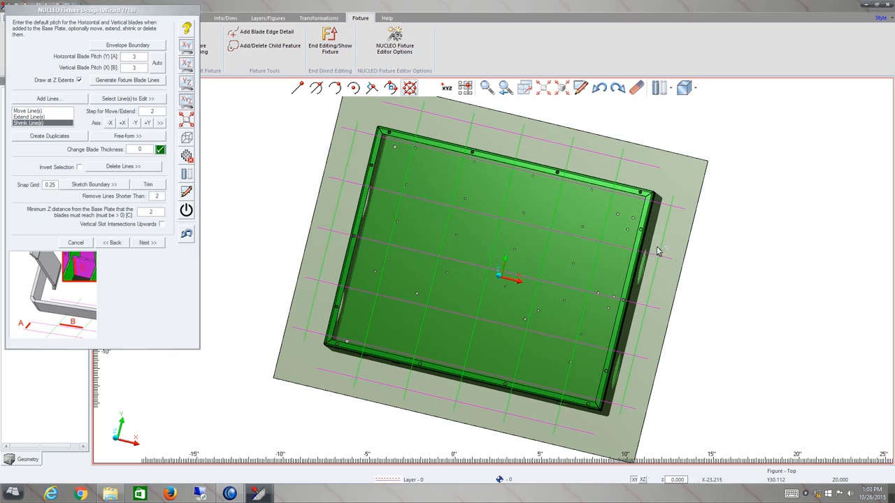
left_click(150, 244)
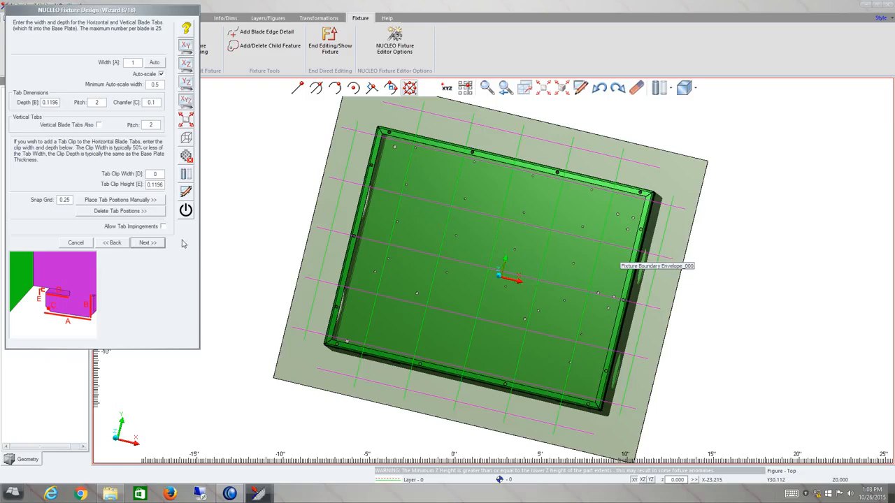
Set the blade tab width to 1.5 and the tab clip width to 0.5
left_click(156, 61)
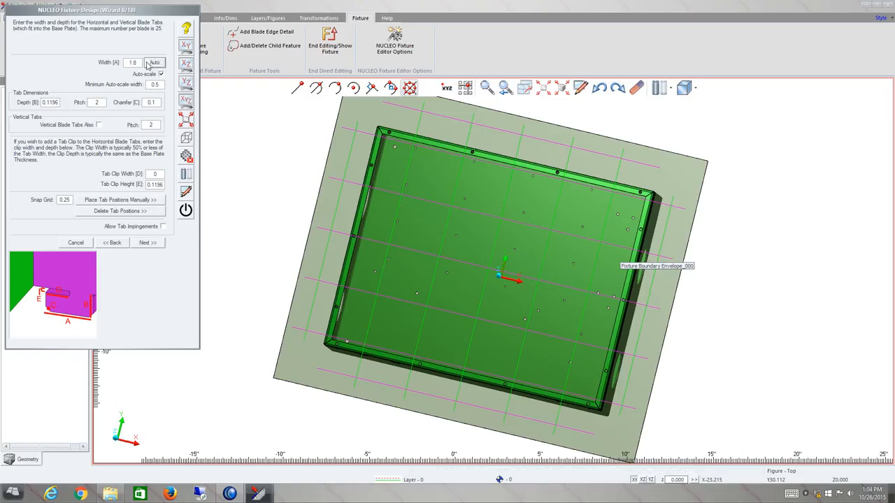
left_click_drag(138, 62, 116, 64)
type("1.5")
double_click(156, 174)
type("5")
key("Tab")
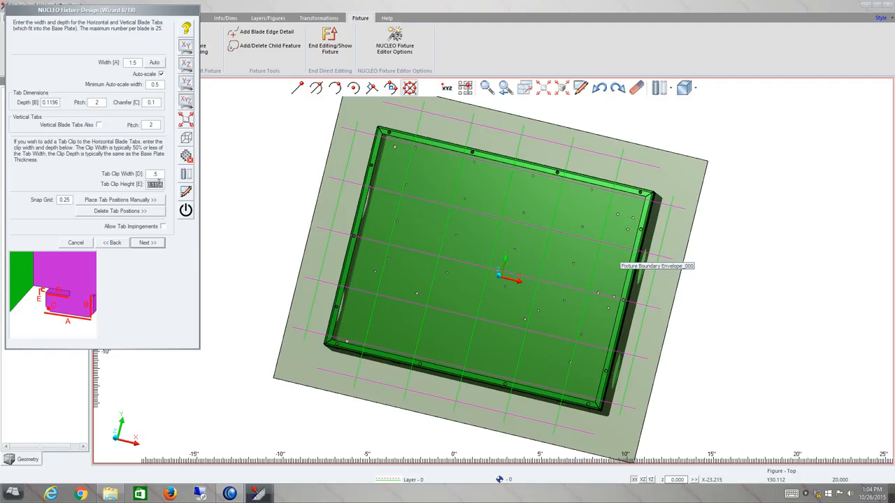
Set the tab depth to 0.25 and proceed to the clamp page
double_click(55, 103)
type("25")
left_click(149, 243)
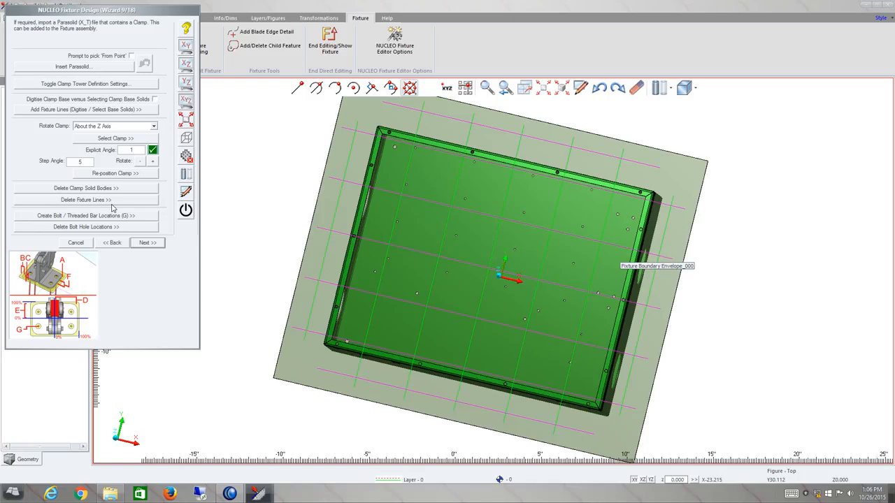
Pass the clamp, bridge fixture and weld position pages without adding anything
left_click(147, 244)
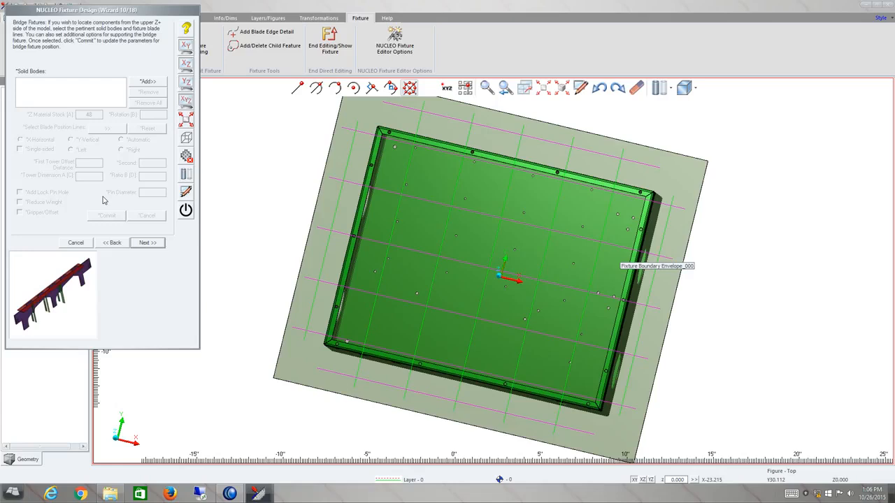
left_click(147, 244)
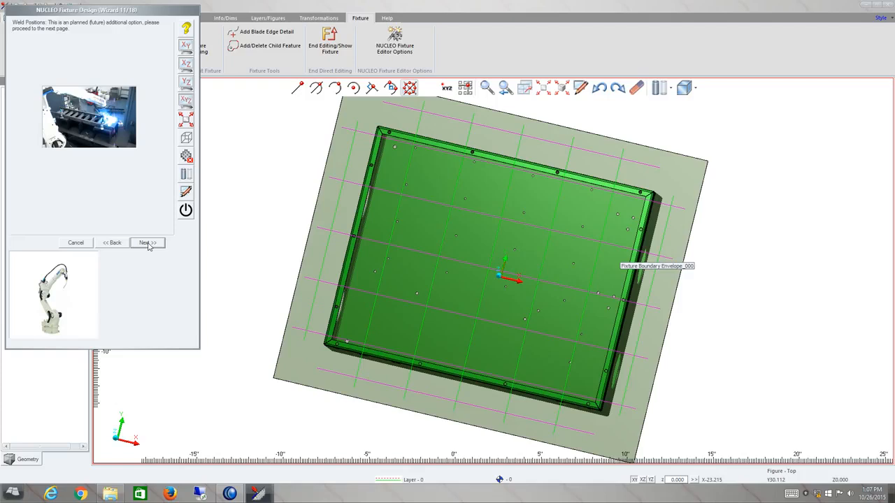
left_click(146, 243)
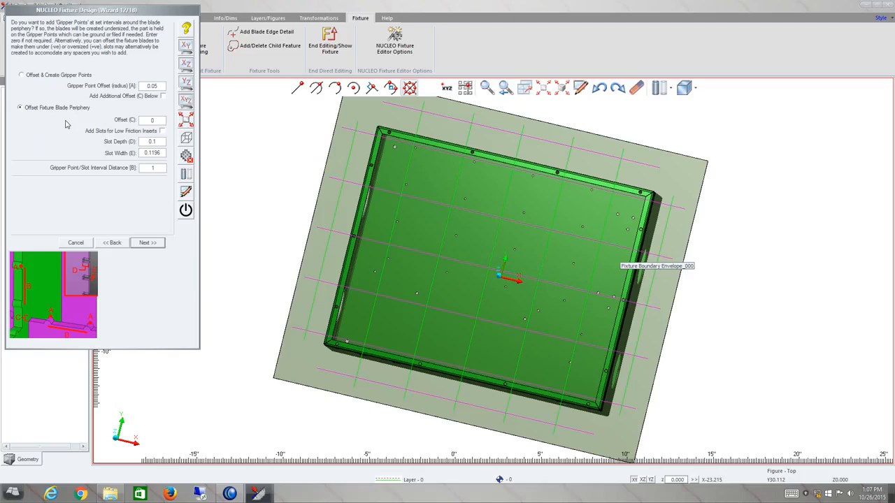
Choose Offset & Create Gripper Points for the blade periphery and proceed to the weight reduction page
left_click(55, 78)
left_click(147, 242)
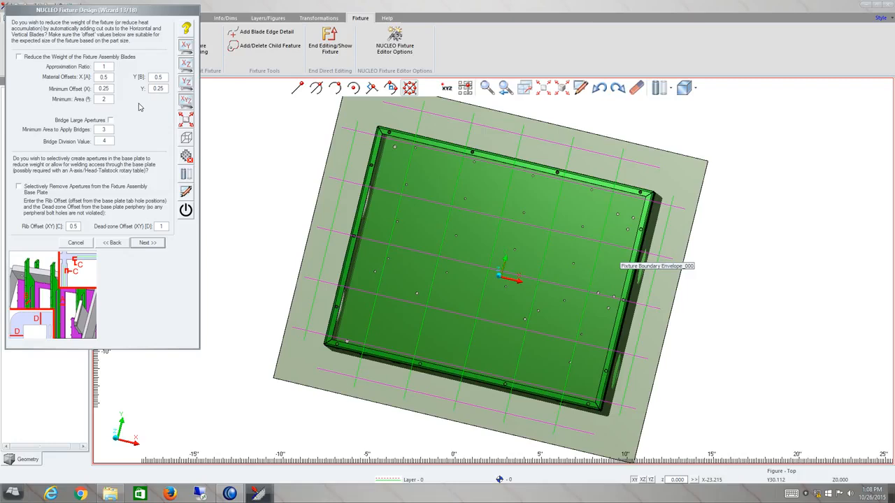
Pass the weight reduction, corner relief, pin tower and base plate bolt hole pages, keeping their default settings
left_click(147, 243)
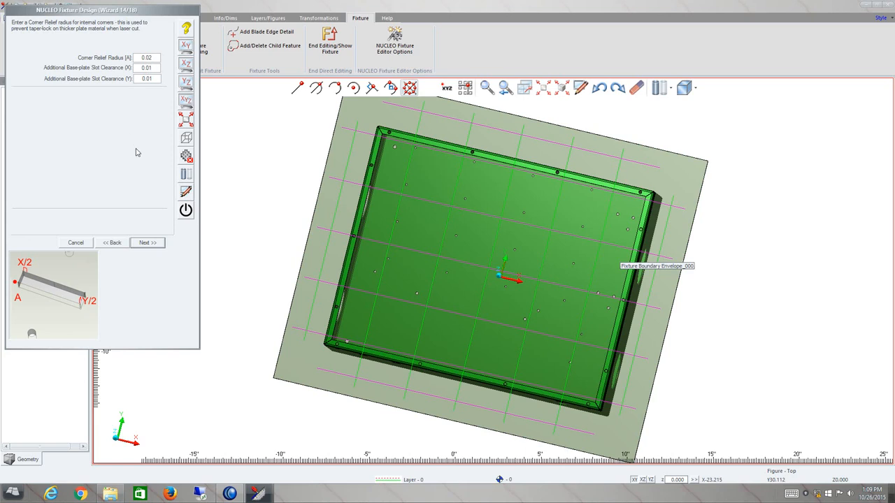
left_click(150, 244)
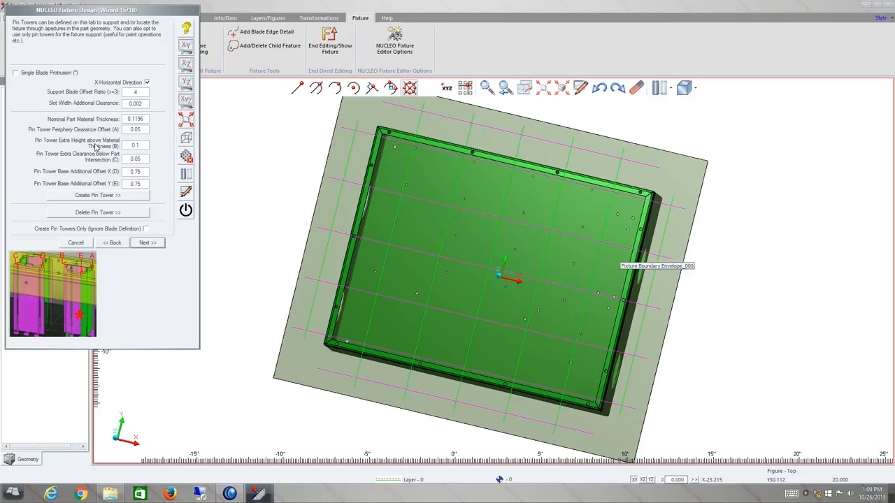
left_click(141, 243)
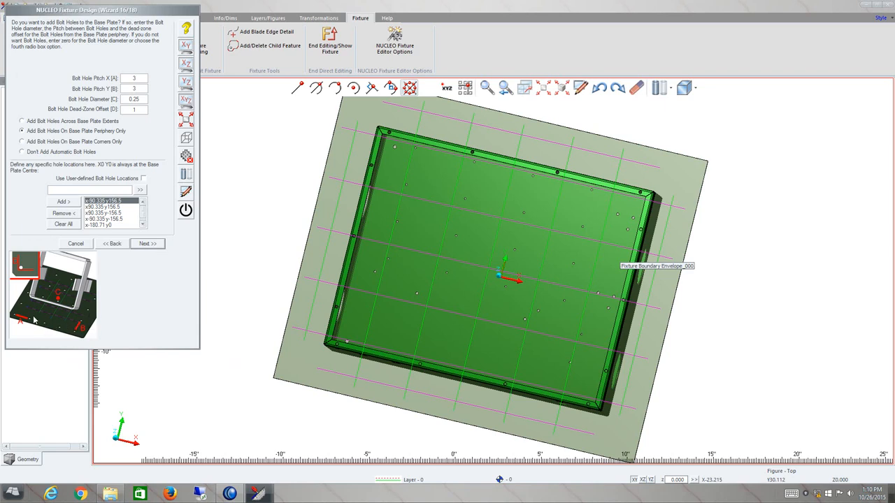
left_click(139, 89)
left_click(148, 244)
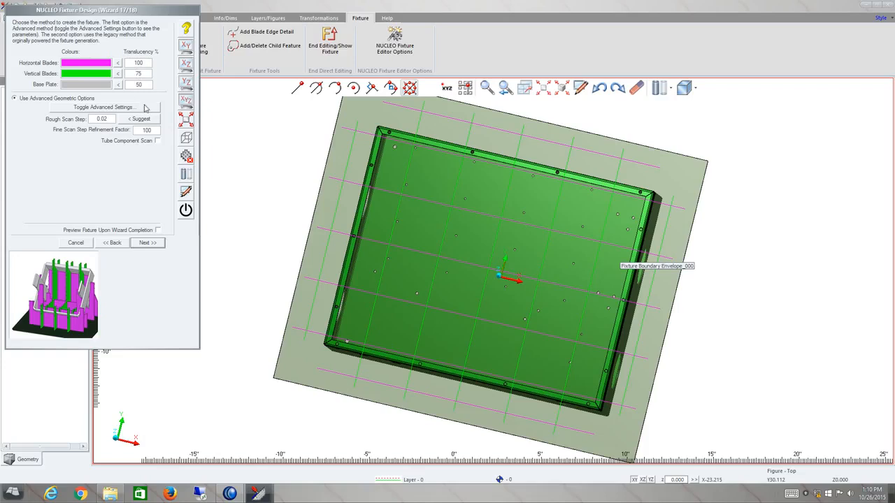
Examine the advanced geometric settings, the rough scan step and the fine scan step refinement factor
left_click(118, 107)
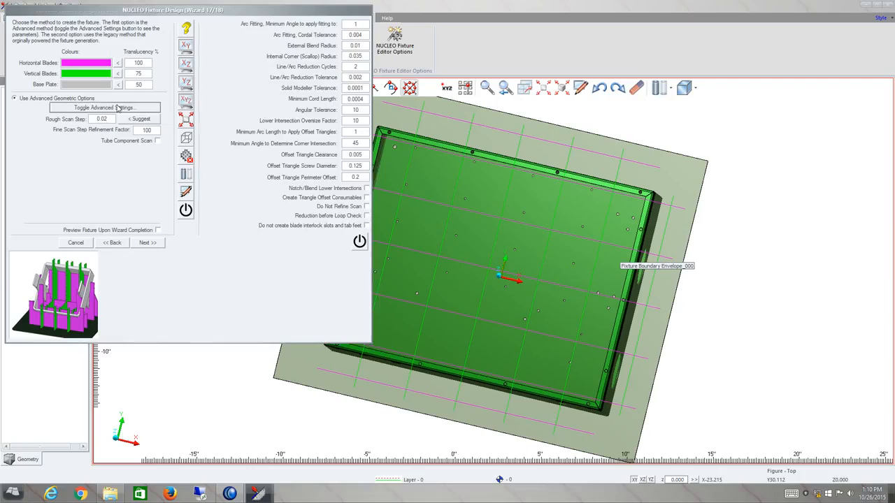
left_click(118, 107)
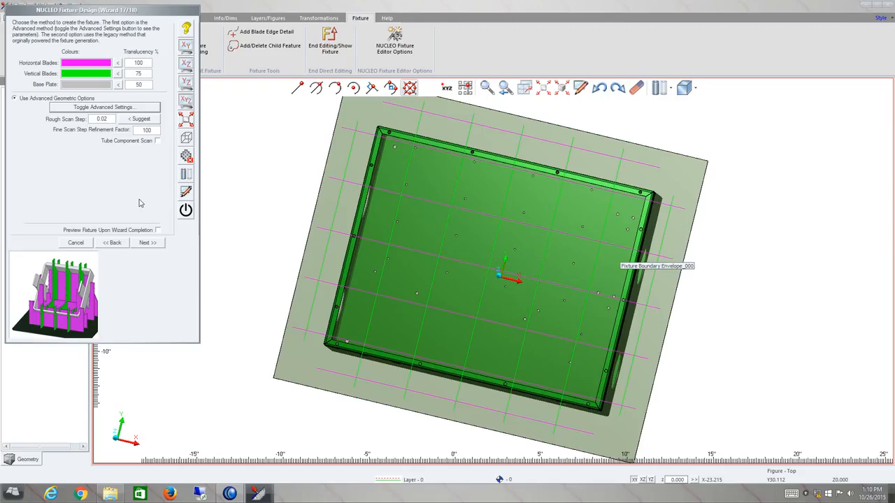
double_click(102, 119)
double_click(148, 130)
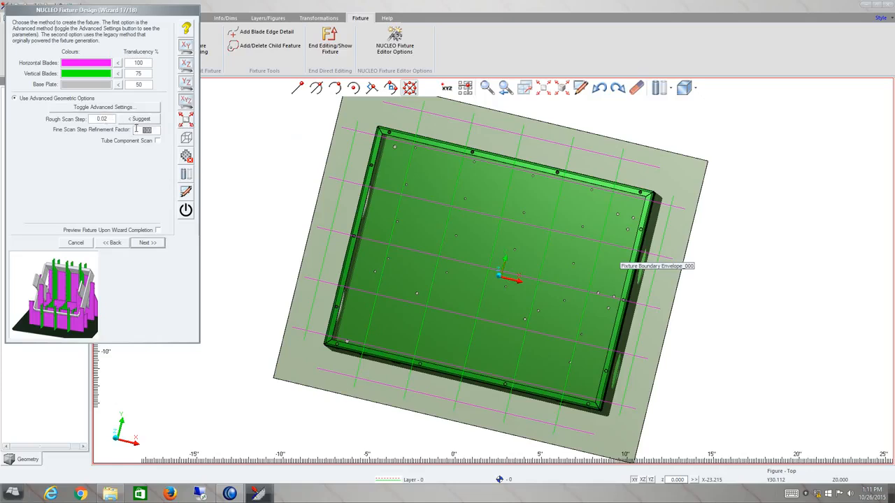
Keep the scan settings and the base plate label and annotation settings, and complete the Fixture Wizard
left_click_drag(111, 119, 82, 121)
left_click(143, 243)
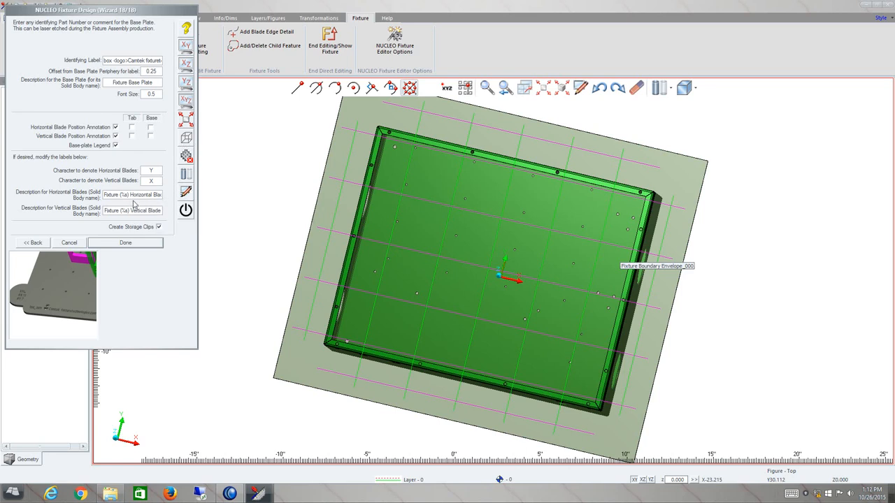
left_click(126, 243)
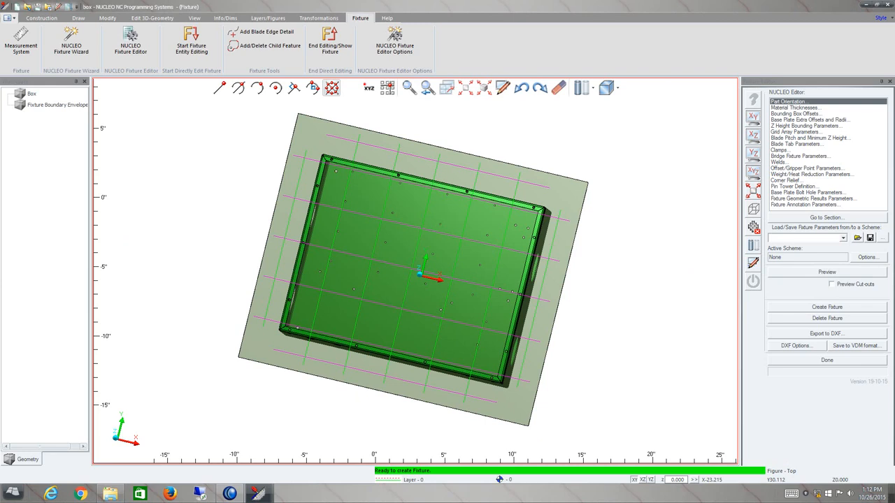
Generate the fixture preview without cut-outs and review the fixture editor options, leaving them as they are
left_click(828, 273)
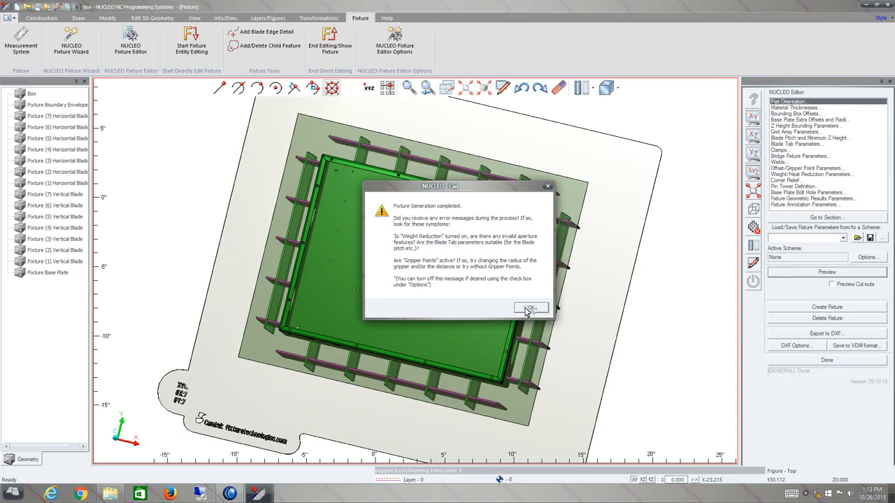
left_click(530, 308)
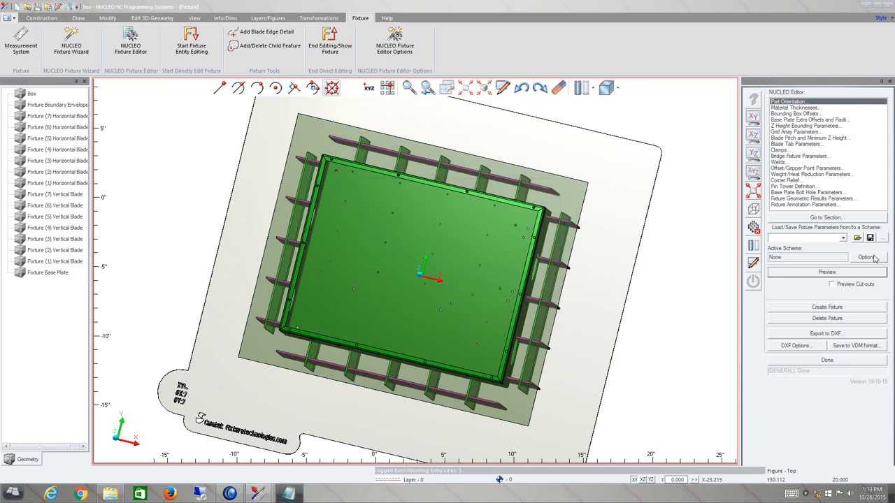
left_click(872, 258)
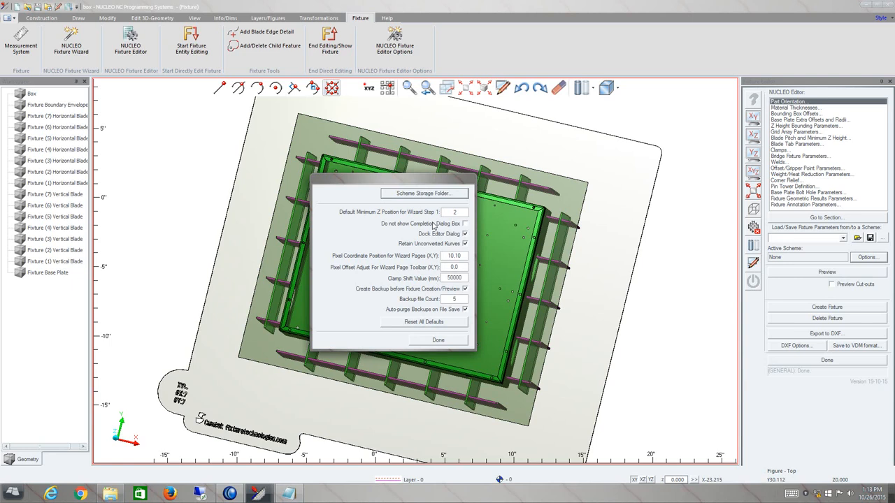
left_click(435, 340)
Hide the box and inspect the previewed blades and base plate from isometric, YZ and XZ views
middle_click_drag(420, 331, 568, 273)
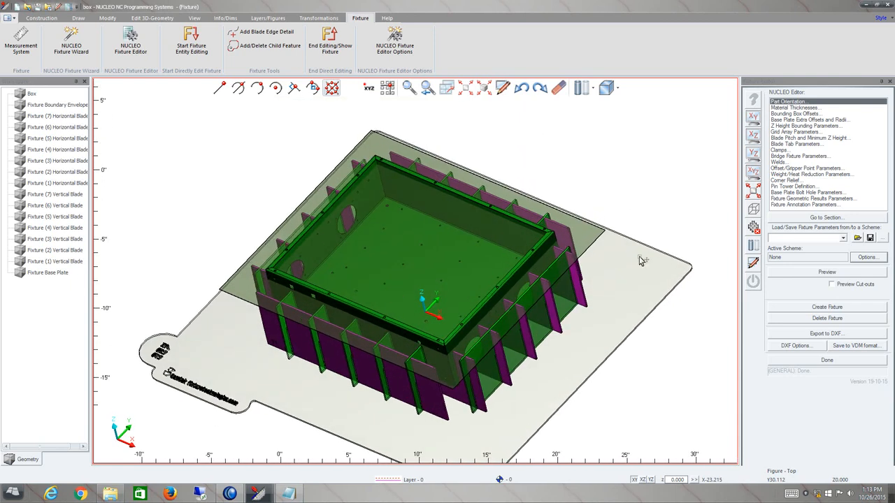
left_click(753, 245)
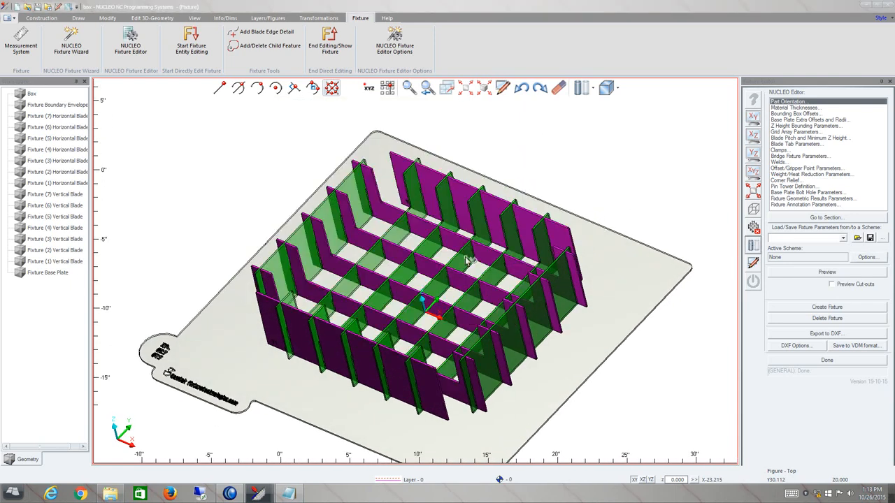
scroll(431, 260, "up", 5)
scroll(434, 262, "down", 5)
middle_click_drag(454, 287, 494, 267)
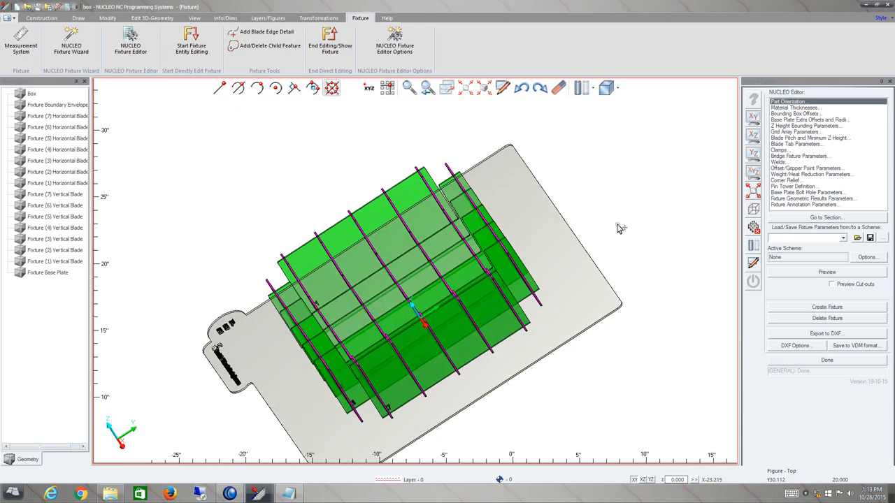
left_click(754, 154)
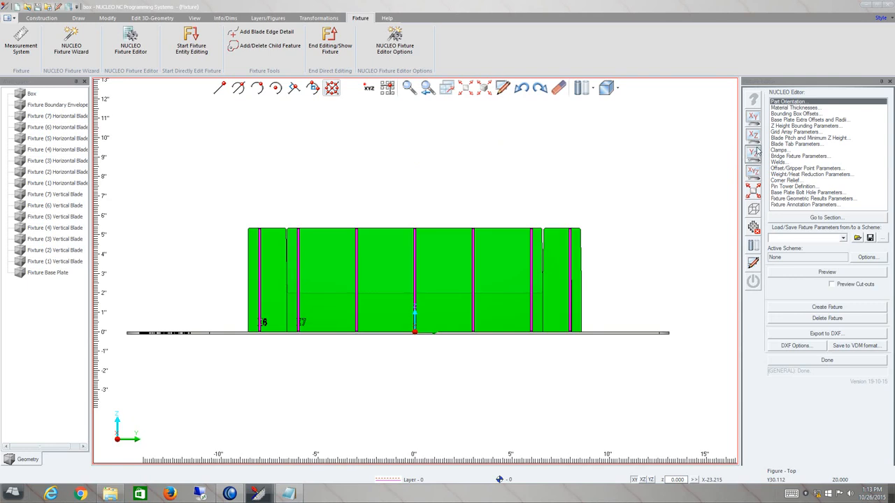
left_click(755, 136)
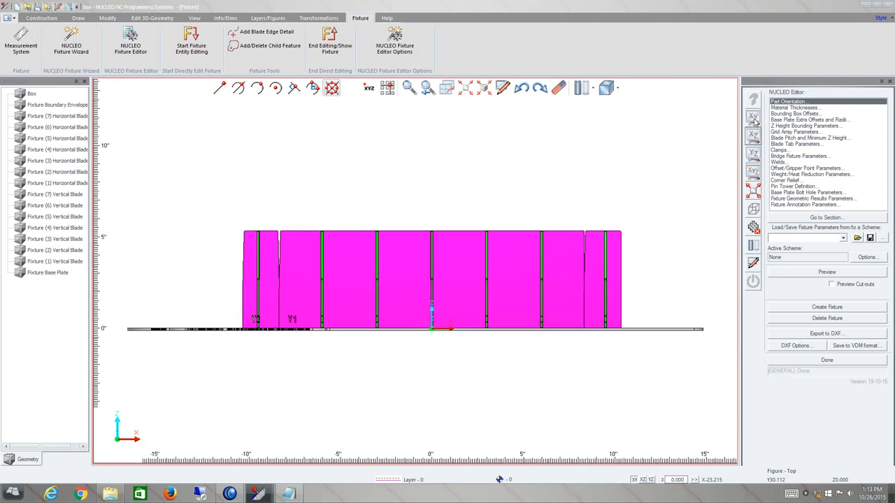
left_click(753, 172)
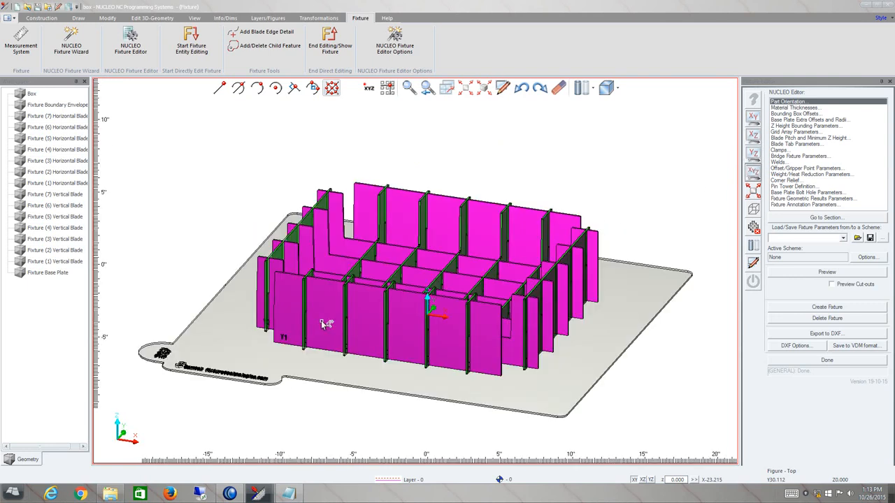
middle_click_drag(396, 292, 387, 303)
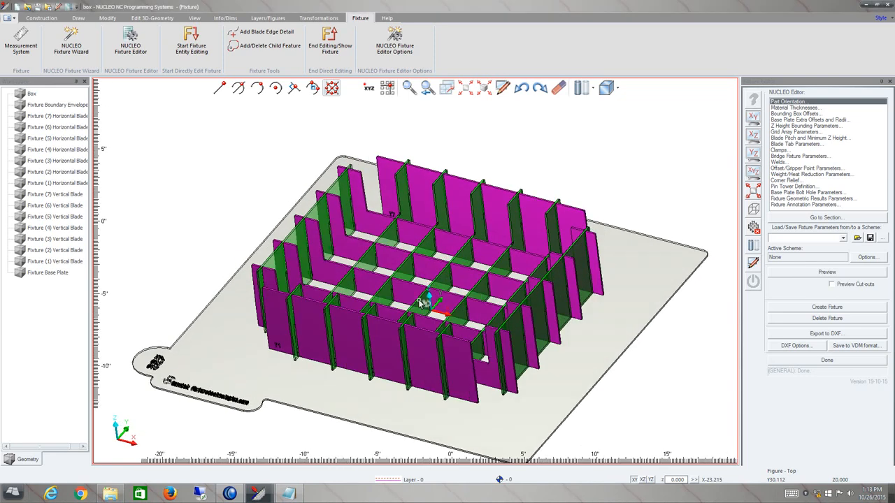
middle_click_drag(452, 288, 433, 279)
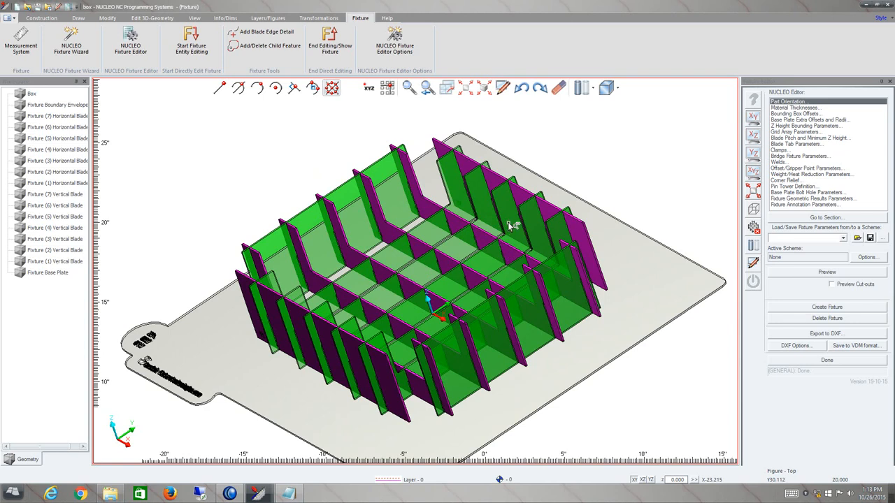
scroll(509, 227, "up", 1)
scroll(513, 227, "down", 1)
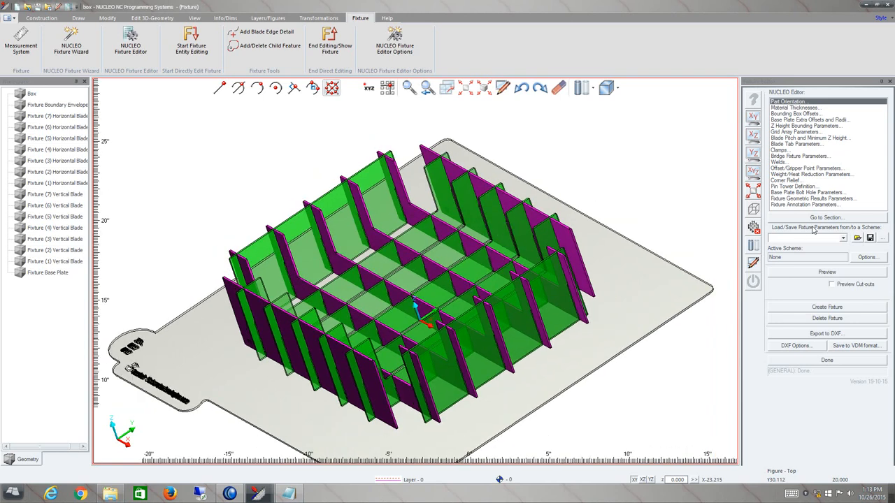
Create the full fixture from the previewed design and show the box seated in it again
left_click(835, 308)
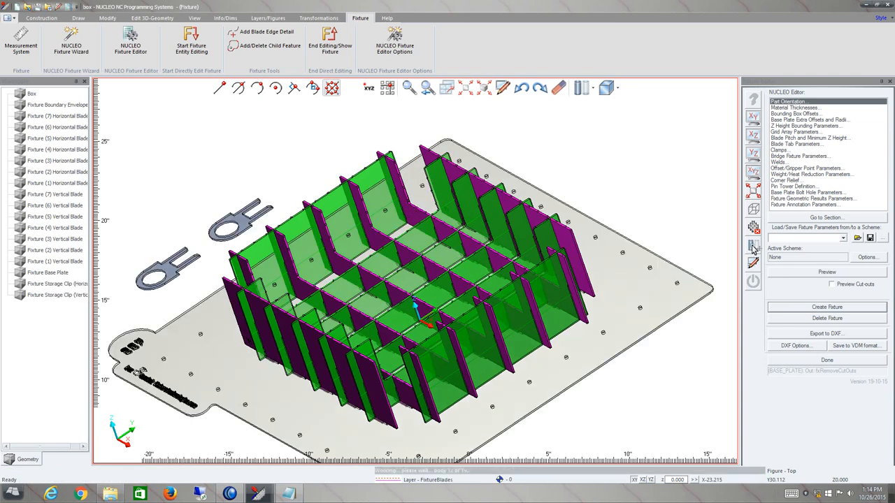
left_click(531, 308)
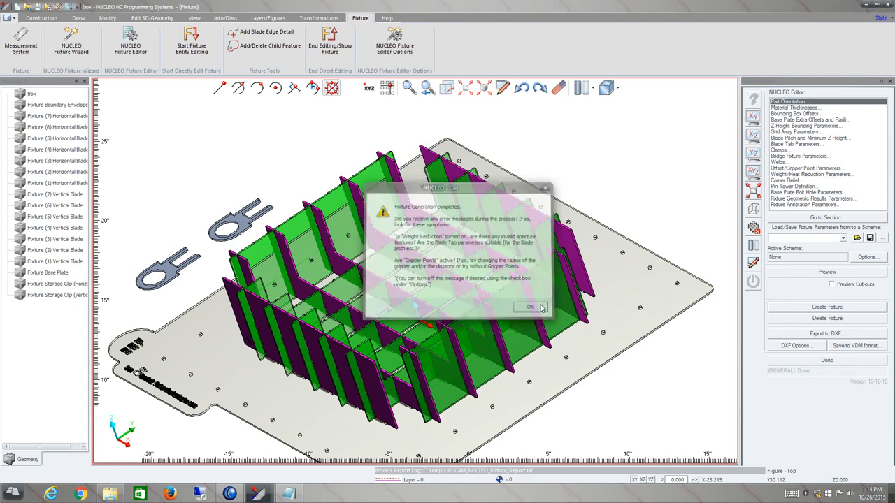
left_click(753, 248)
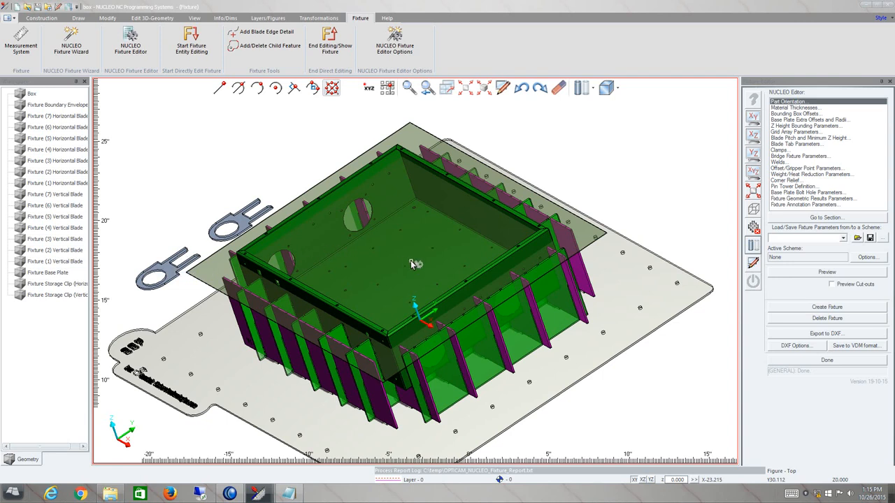
scroll(417, 261, "up", 2)
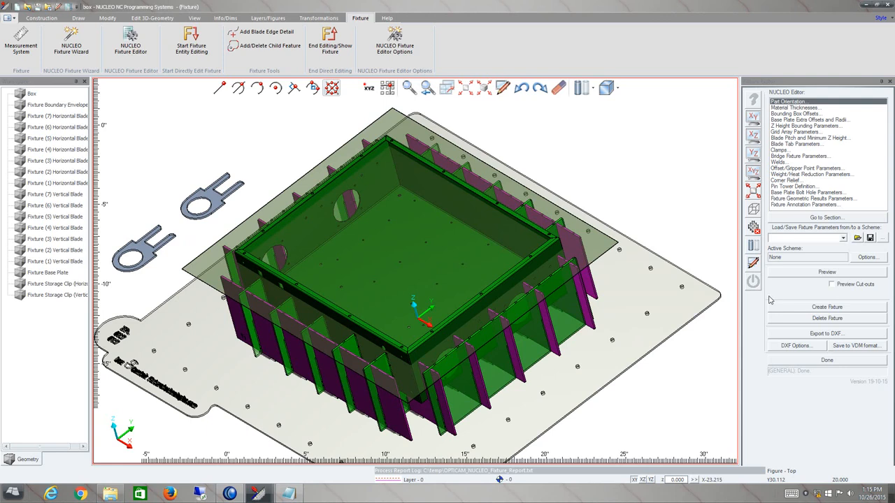
Check the DXF layer and colour options, and export the fixture components as DXF files to the temp folder
left_click(818, 345)
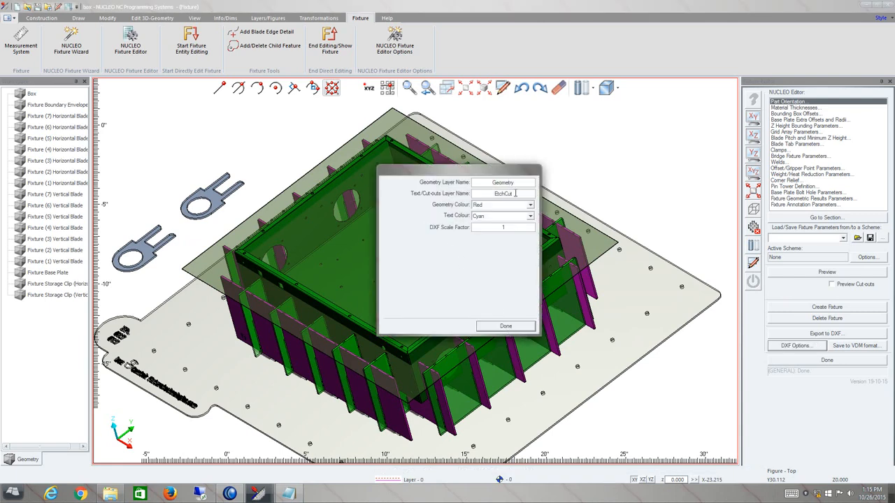
left_click(505, 326)
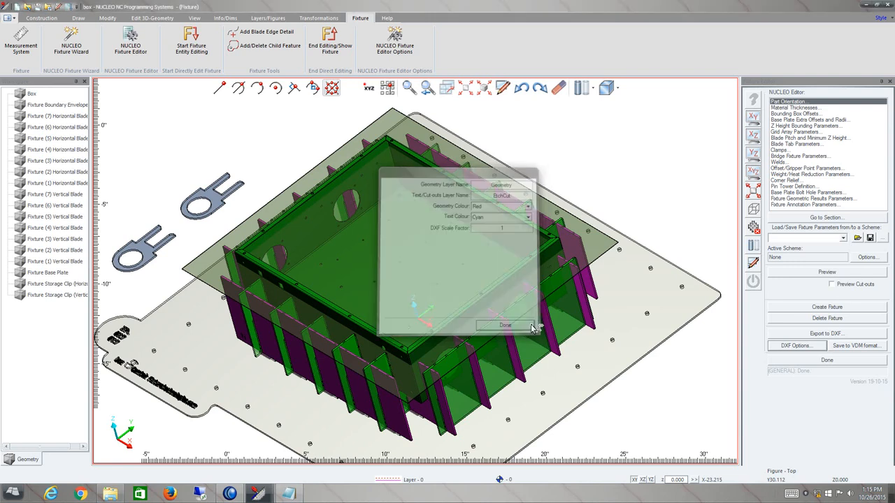
left_click(826, 334)
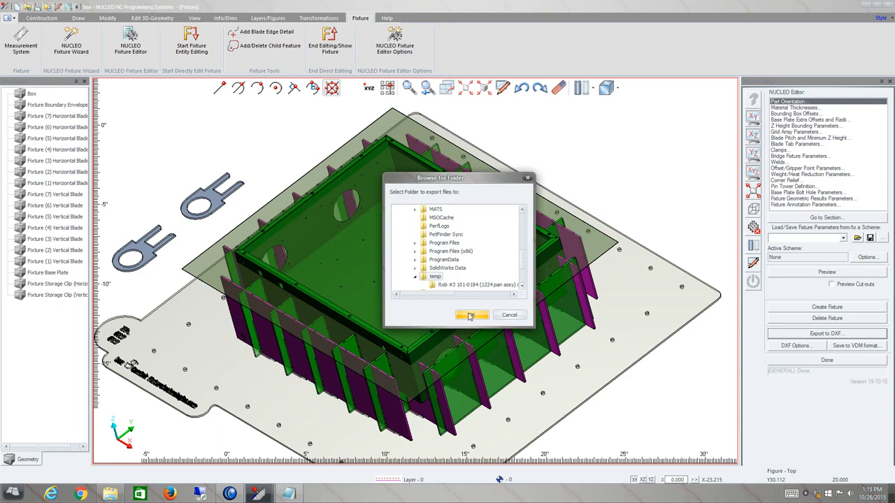
left_click(471, 315)
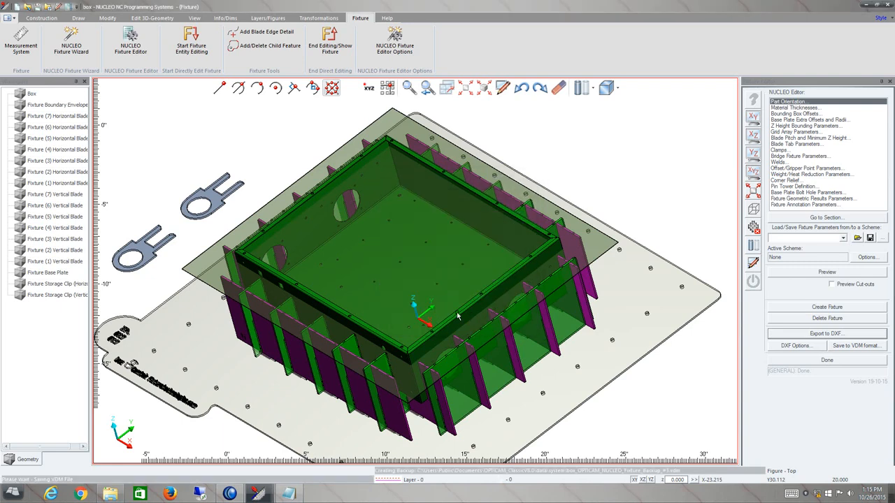
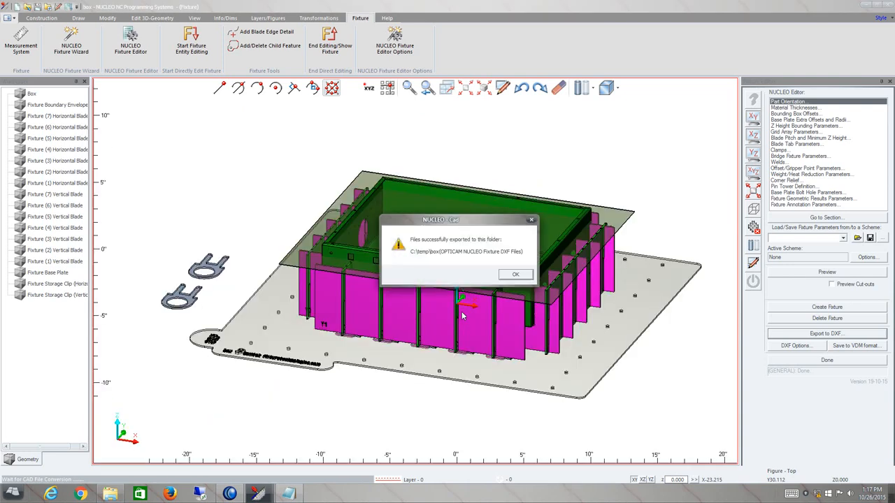
left_click(514, 276)
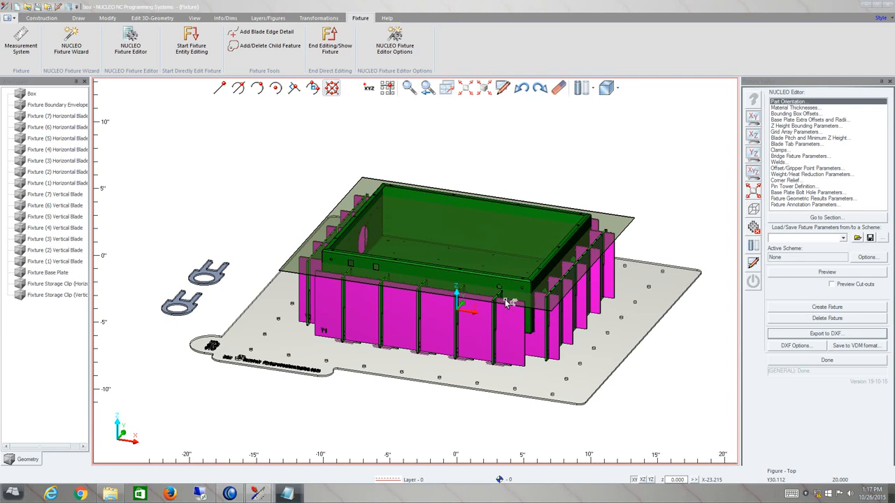
Review the component areas in the DXF report, close the report and exit the fixture editor
left_click_drag(894, 61, 666, 88)
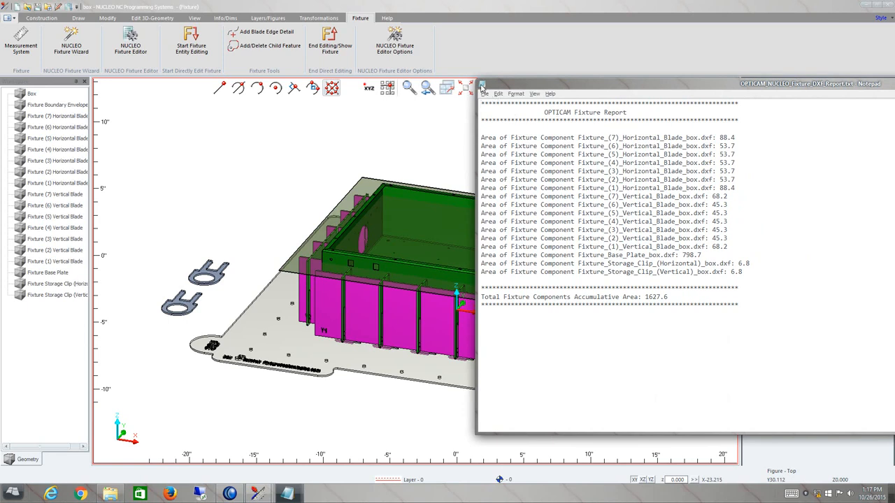
left_click(484, 94)
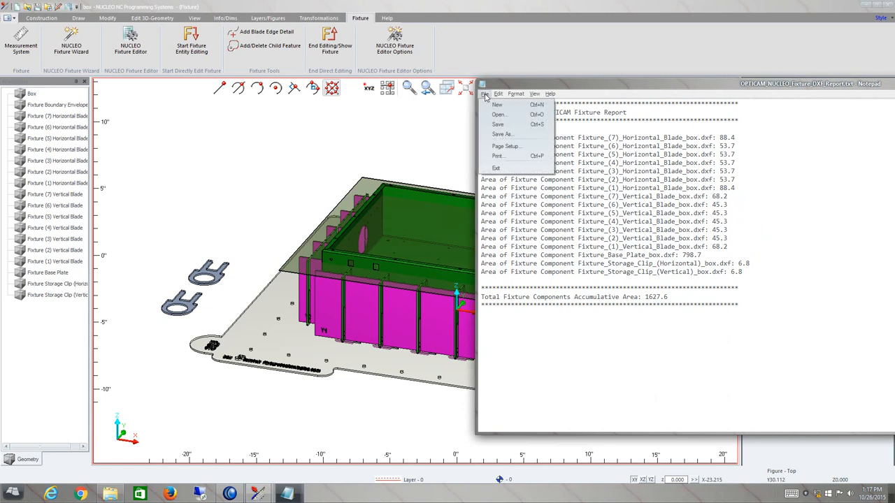
left_click(511, 171)
left_click(813, 361)
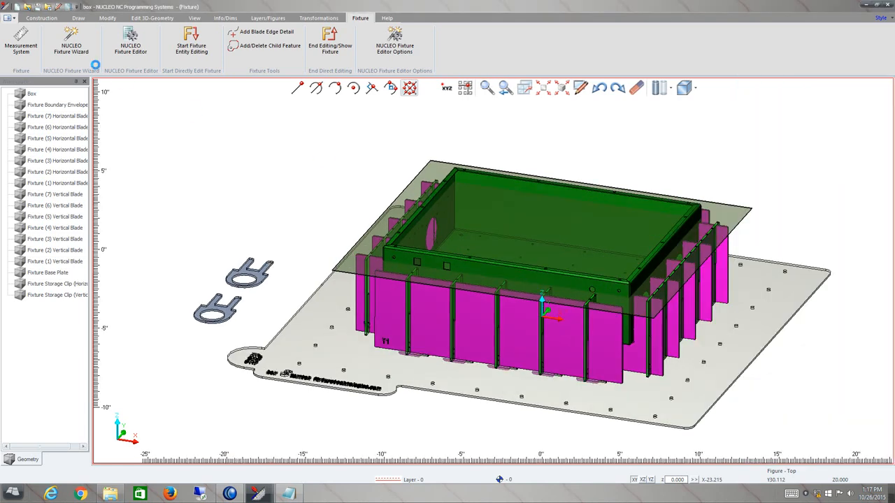
left_click(38, 7)
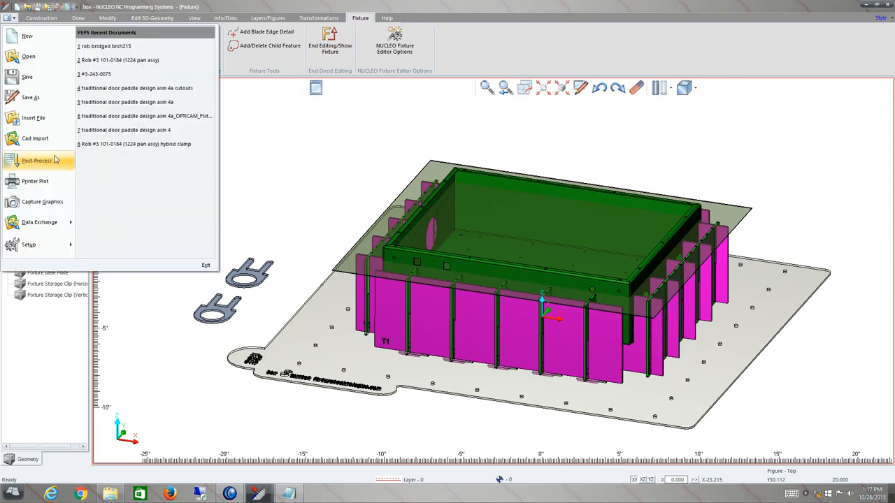
mouse_move(70, 223)
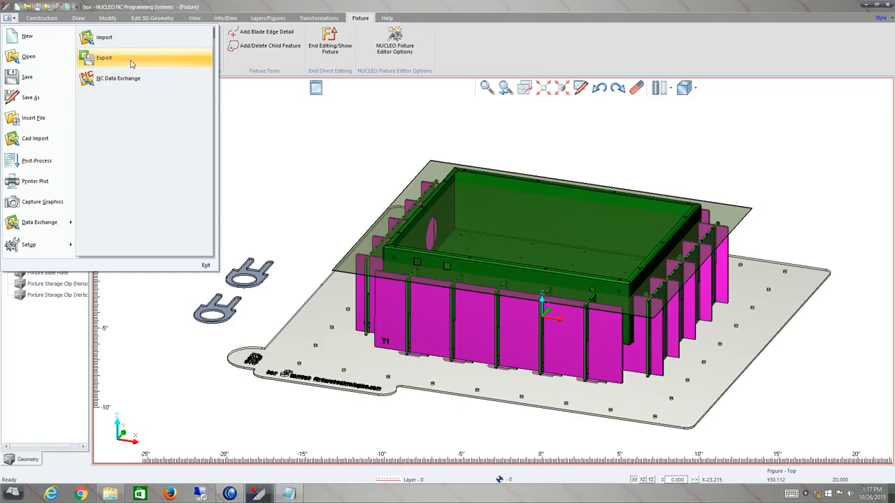
left_click(318, 167)
middle_click_drag(546, 259, 537, 259)
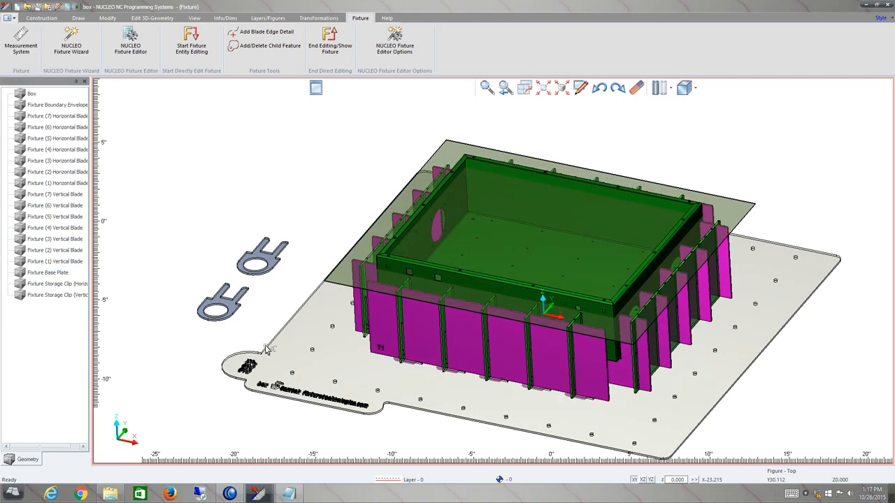
Switch to File Explorer, go to C:\temp and open the box(OPTICAM NUCLEO Fixture DXF Files) folder in a maximized window
left_click(110, 494)
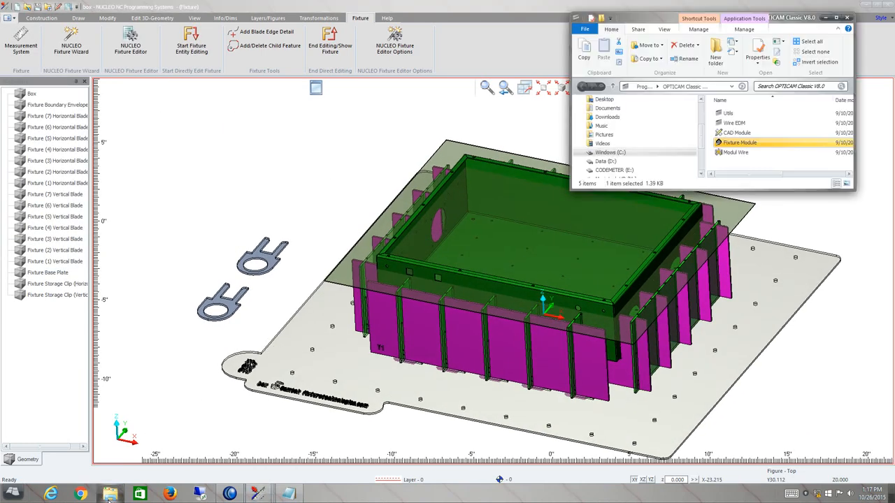
left_click(609, 152)
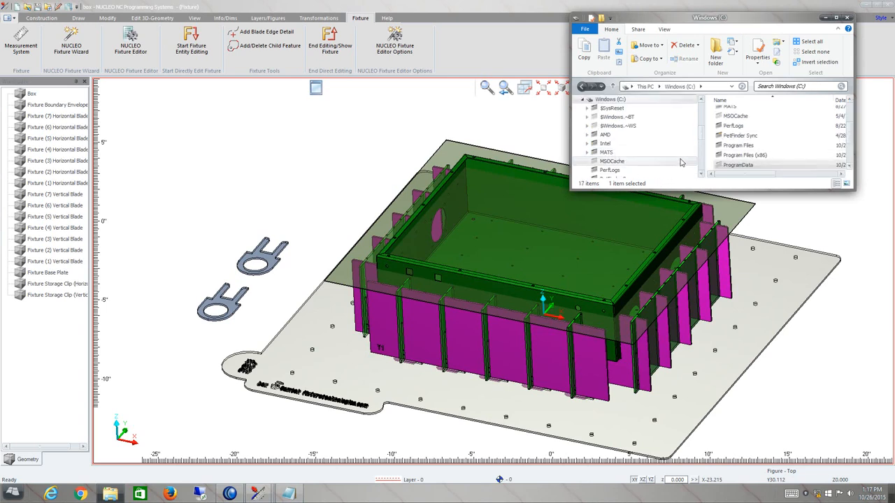
scroll(609, 140, "down", 4)
scroll(608, 112, "down", 2)
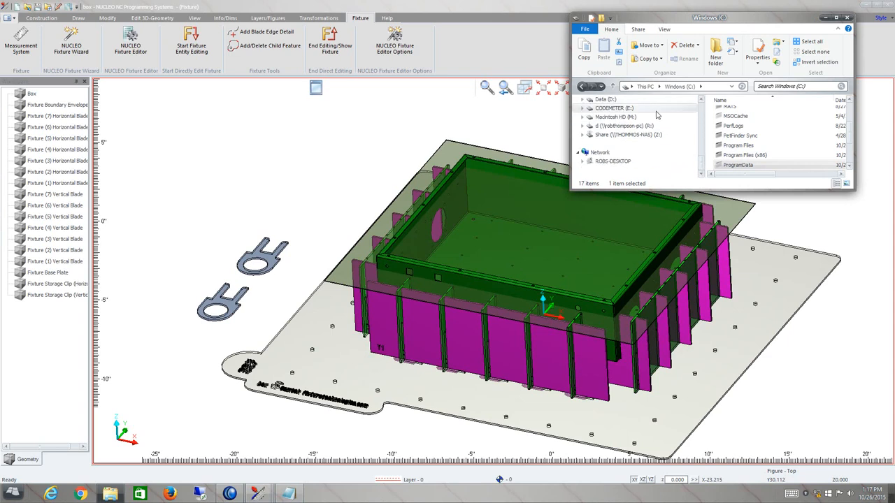
left_click(702, 101)
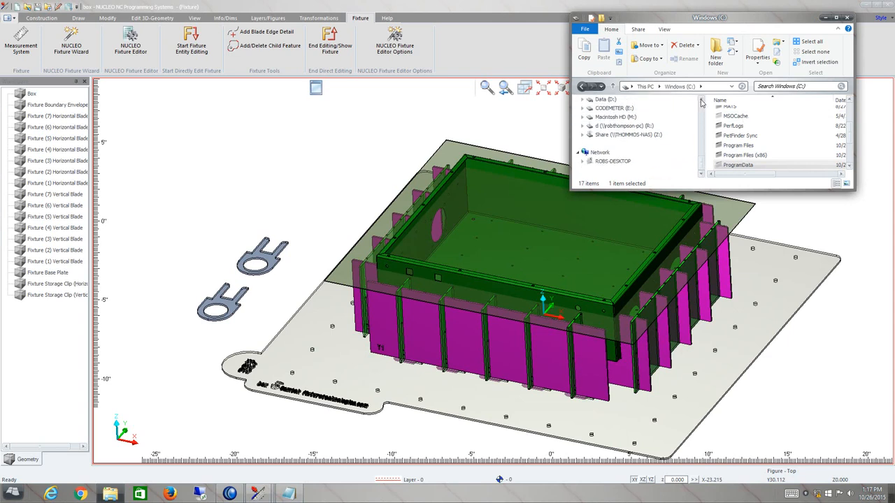
left_click(709, 87)
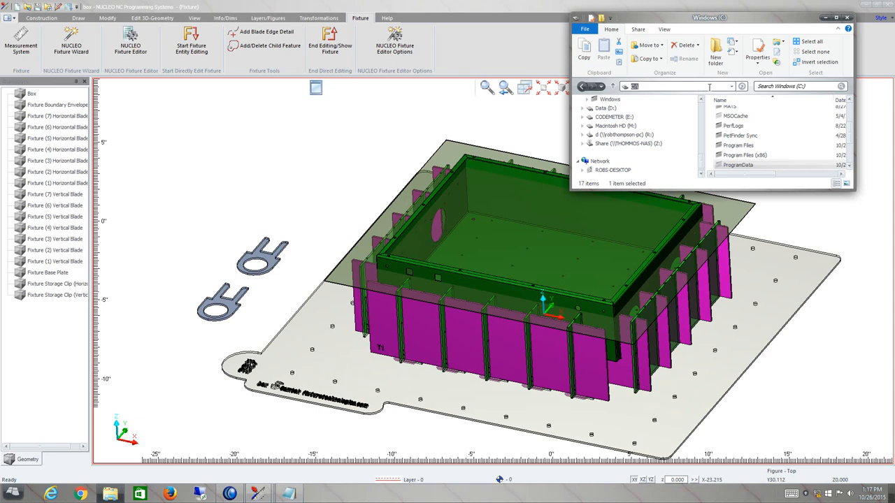
left_click(709, 87)
type("temp")
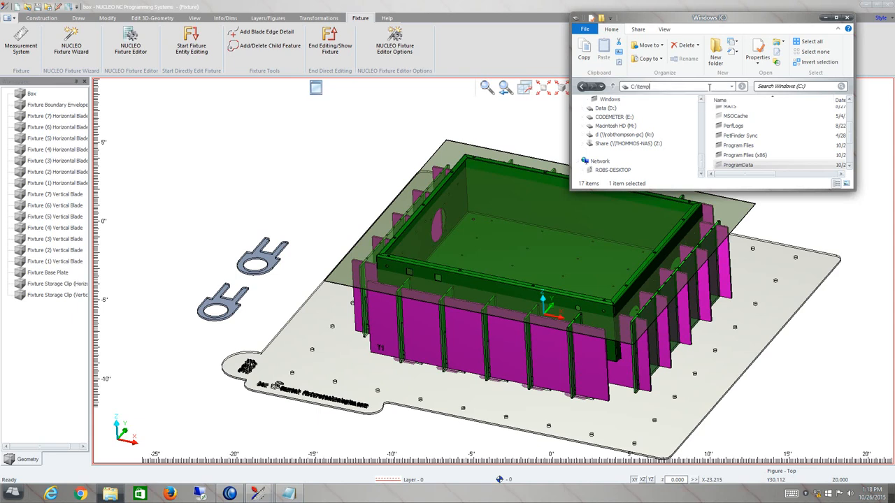
key("Return")
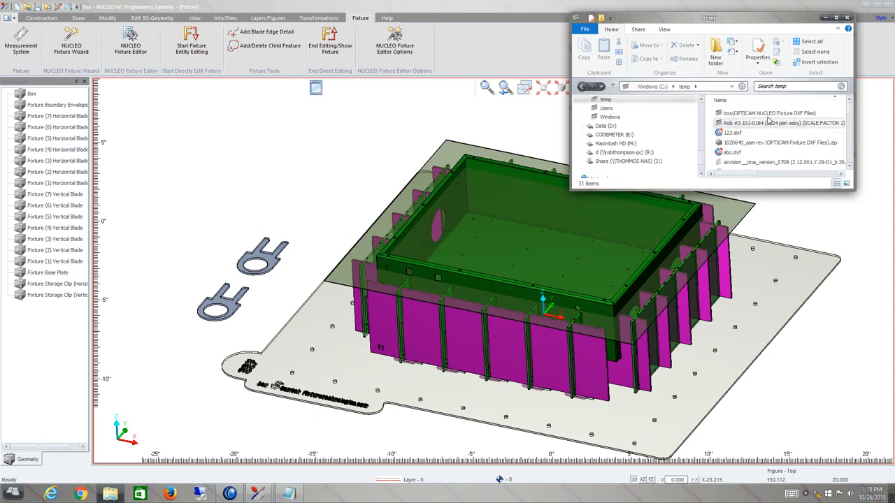
double_click(760, 113)
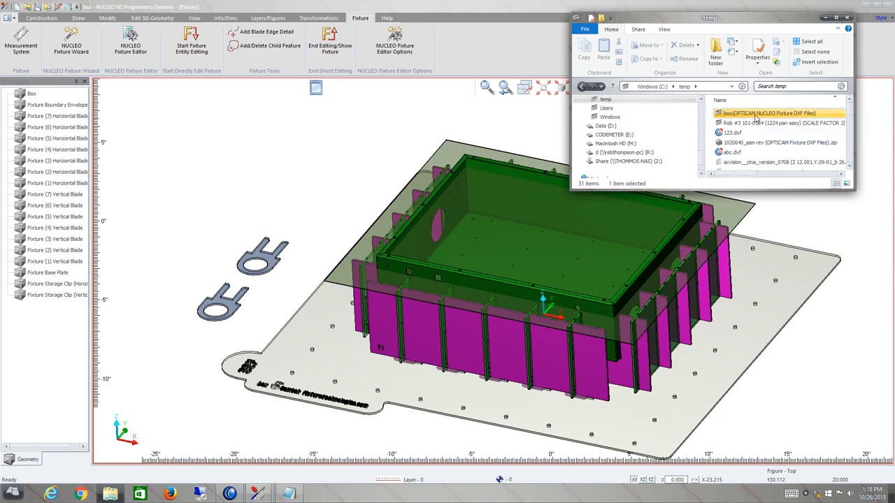
double_click(711, 16)
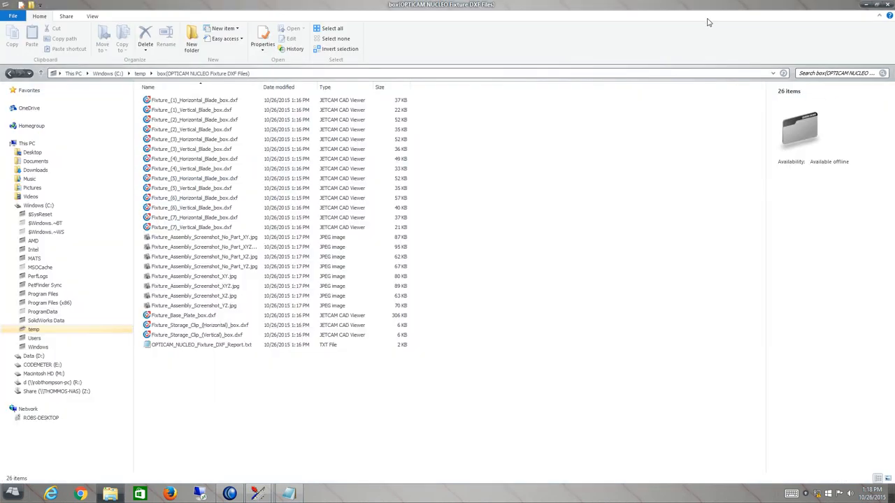
Check the exported blade DXF files, assembly screenshots and DXF report text file in the folder, and close File Explorer
left_click(164, 102)
left_click(180, 131)
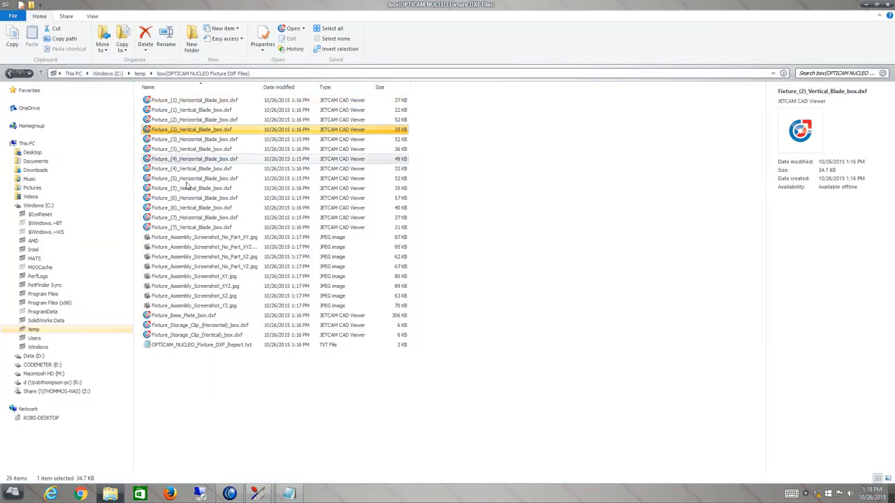
left_click(185, 179)
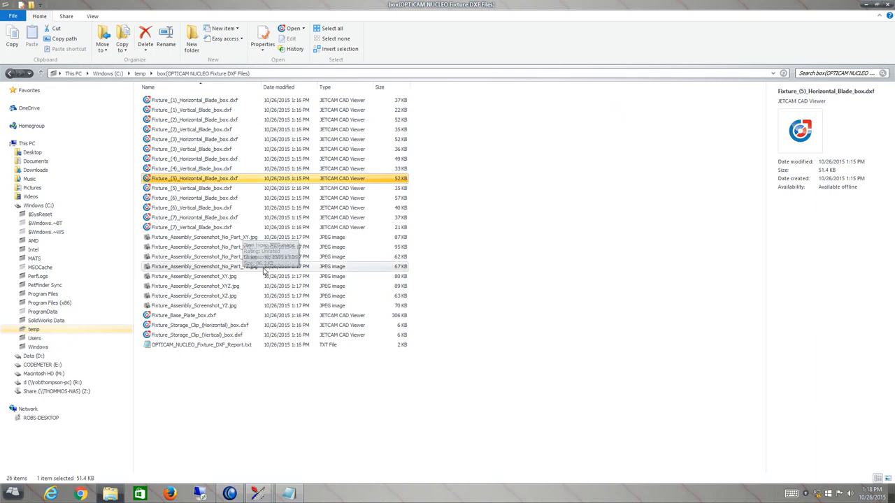
left_click(227, 247)
left_click(224, 256)
left_click(231, 346)
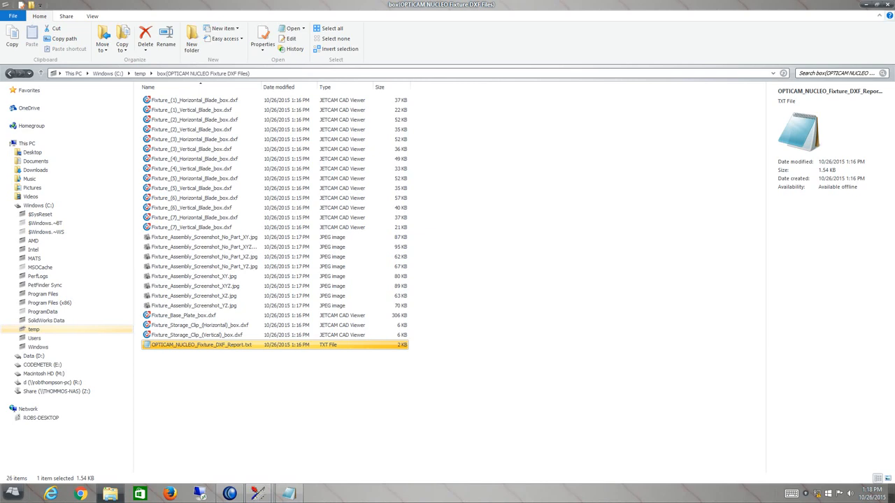
left_click(888, 6)
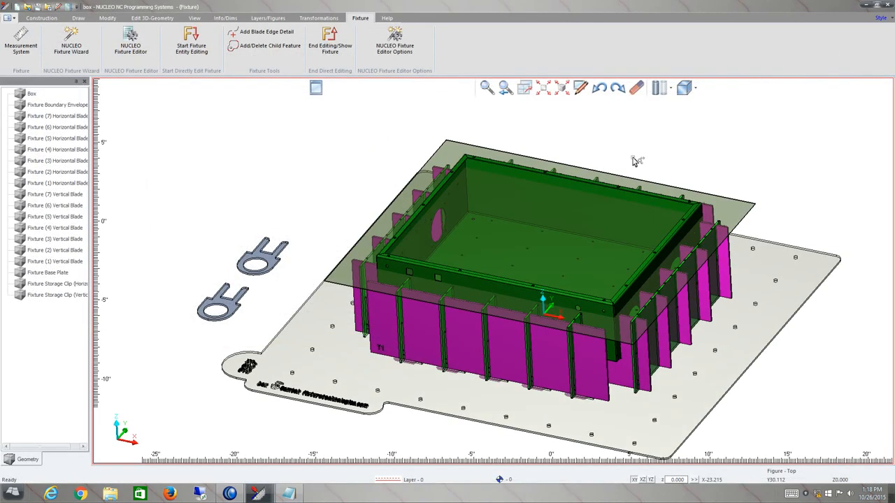